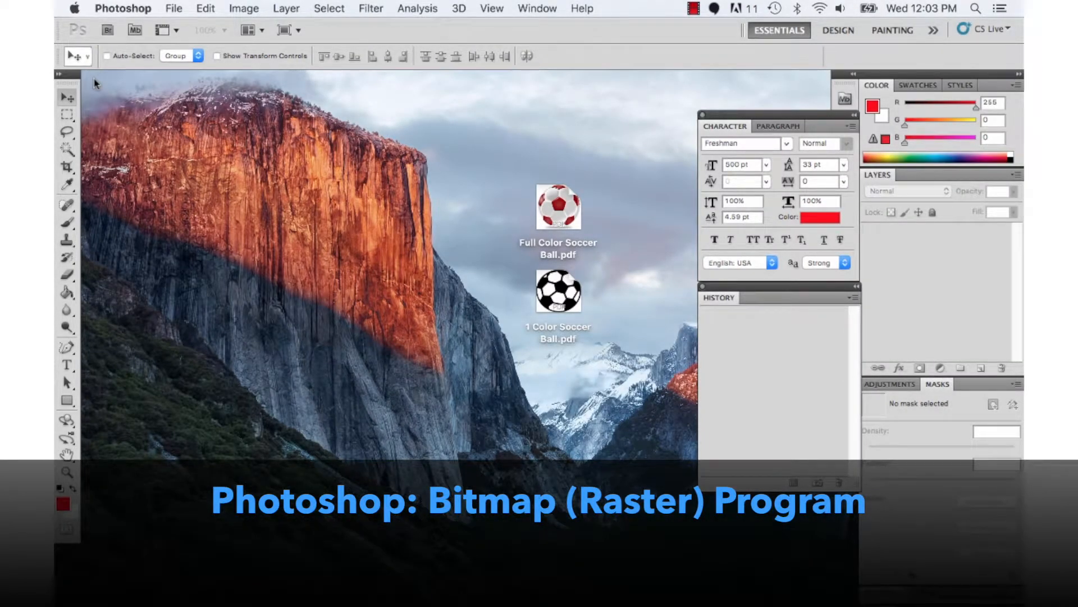
# - Create a 12 by 18 inch document at 300 pixels/inch in CMYK Color, 8 bit, with a transparent background
pyautogui.click(172, 8)
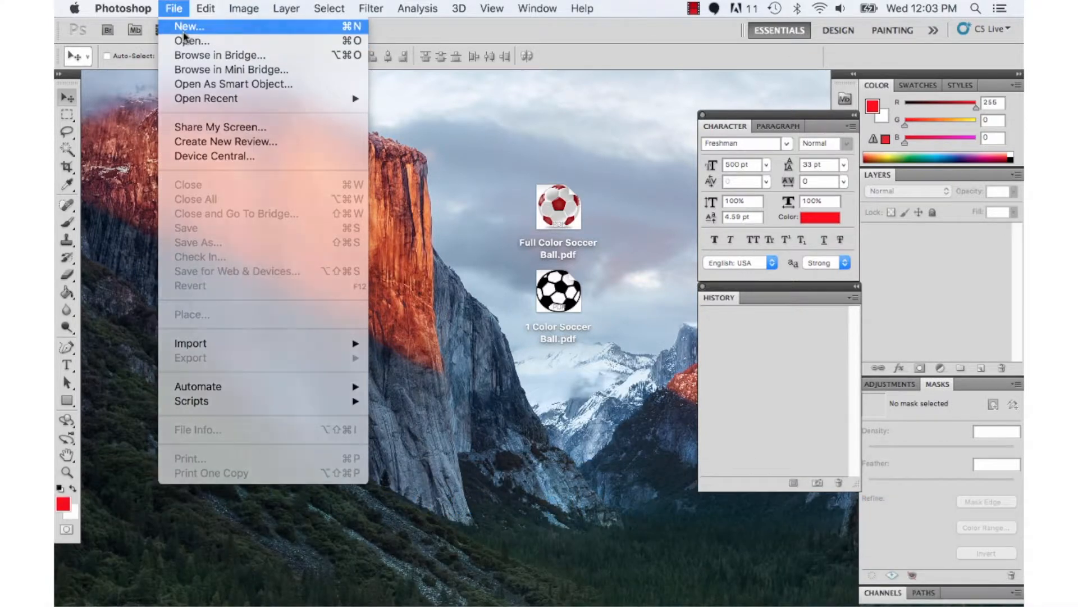
pyautogui.click(184, 29)
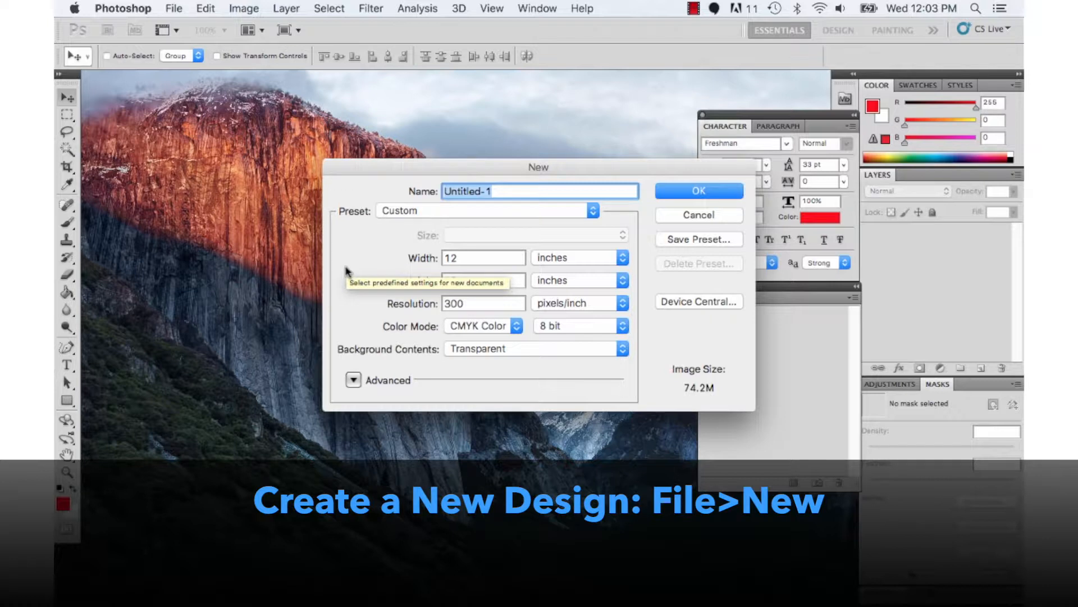
pyautogui.click(569, 258)
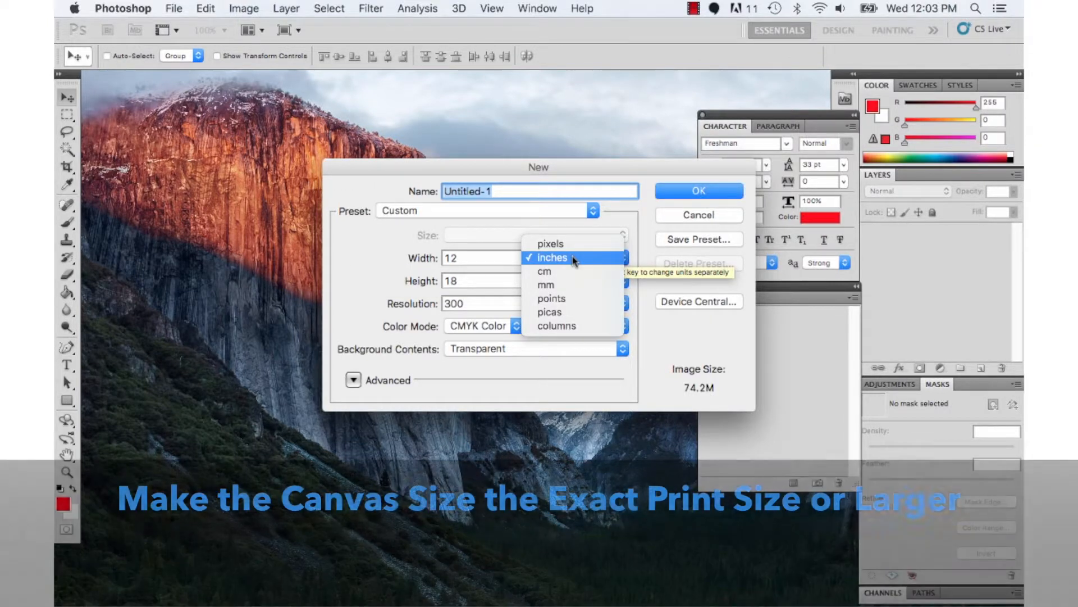
pyautogui.click(603, 365)
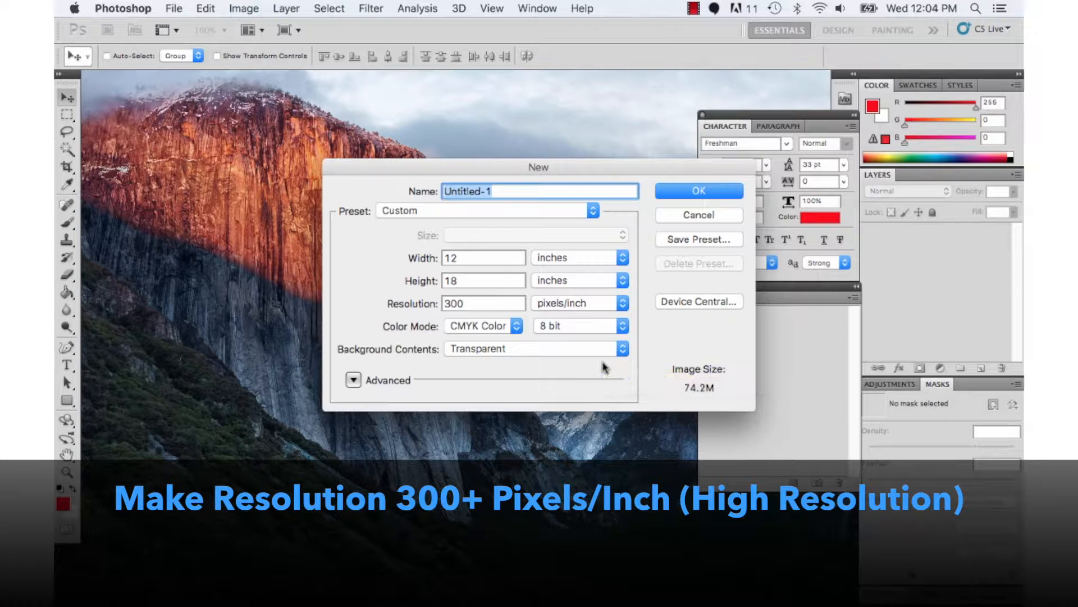
pyautogui.click(514, 326)
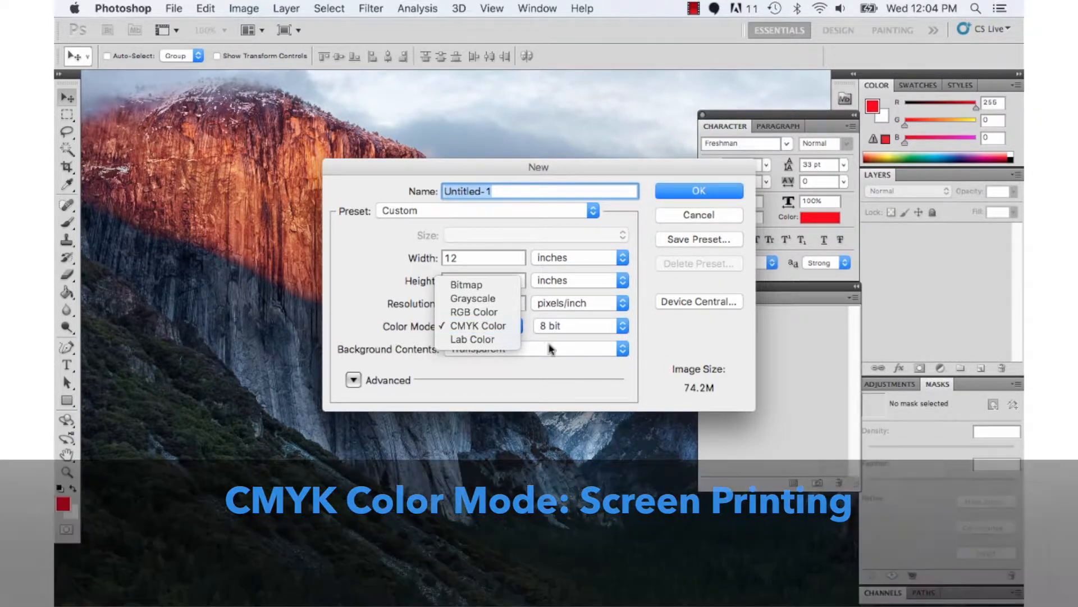
pyautogui.click(513, 325)
pyautogui.click(562, 350)
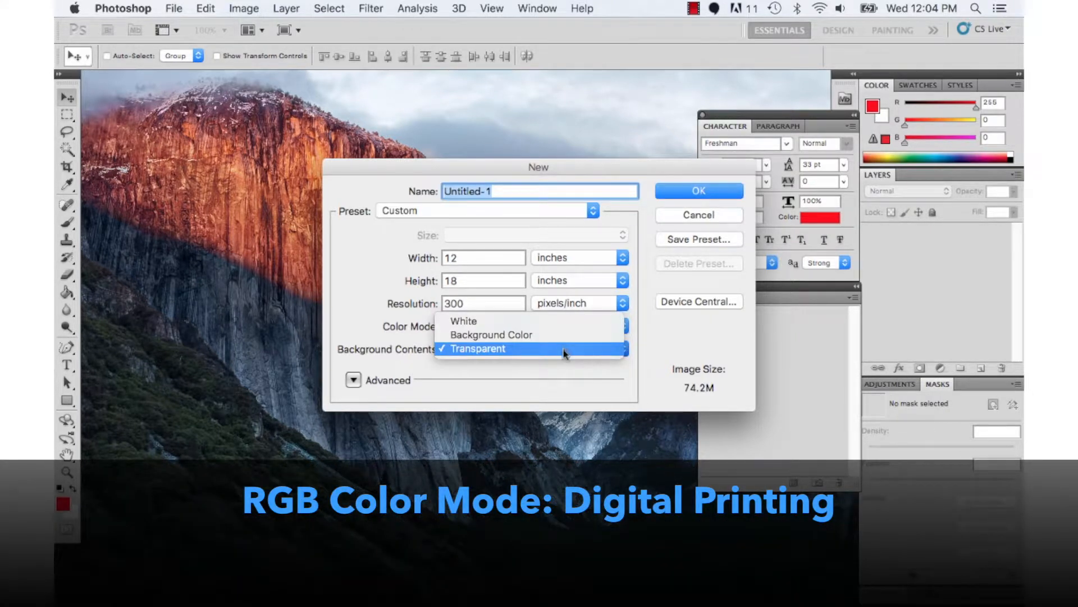
pyautogui.click(586, 371)
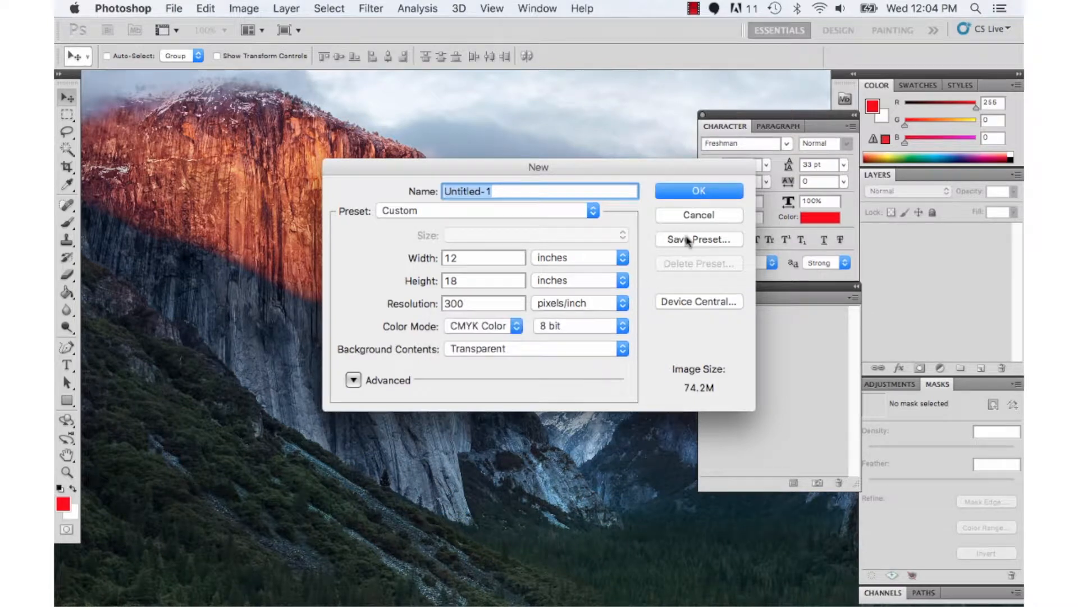
pyautogui.click(698, 191)
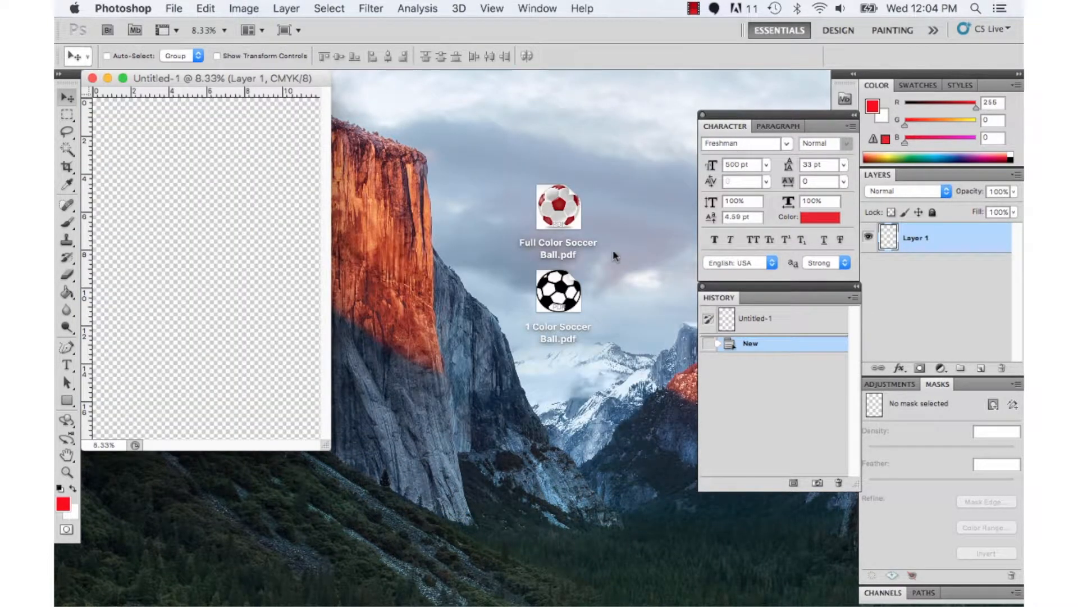
# - Place 1 Color Soccer Ball.pdf in the document, enlarged to nearly the canvas width and centred horizontally above the middle
pyautogui.click(563, 289)
pyautogui.moveTo(563, 290); pyautogui.dragTo(224, 247)
pyautogui.click(714, 429)
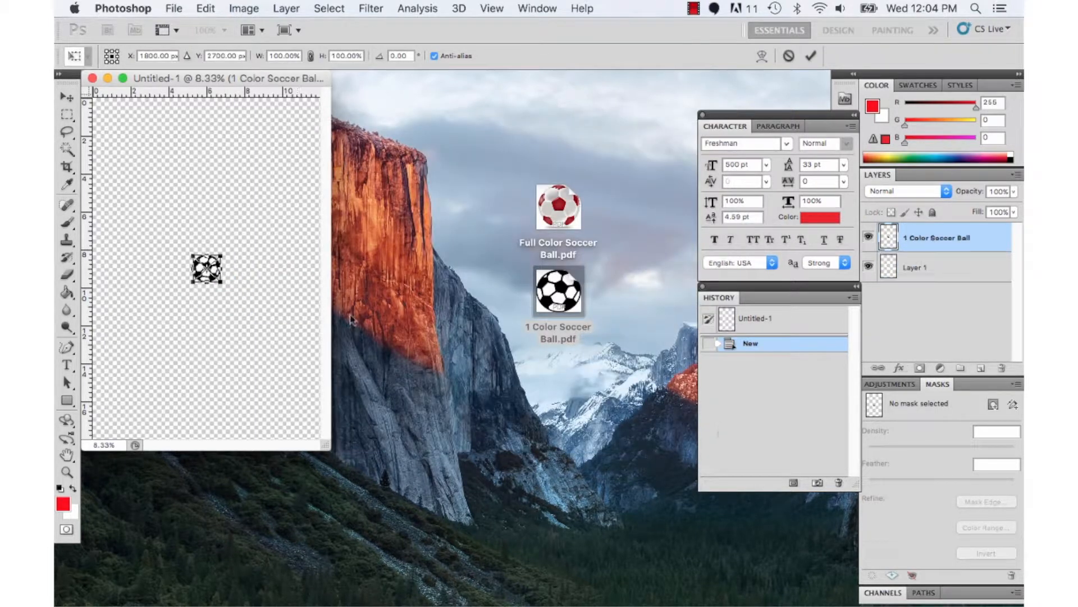
pyautogui.moveTo(223, 287); pyautogui.dragTo(370, 457)
pyautogui.moveTo(284, 396); pyautogui.dragTo(208, 315)
pyautogui.press('Return')
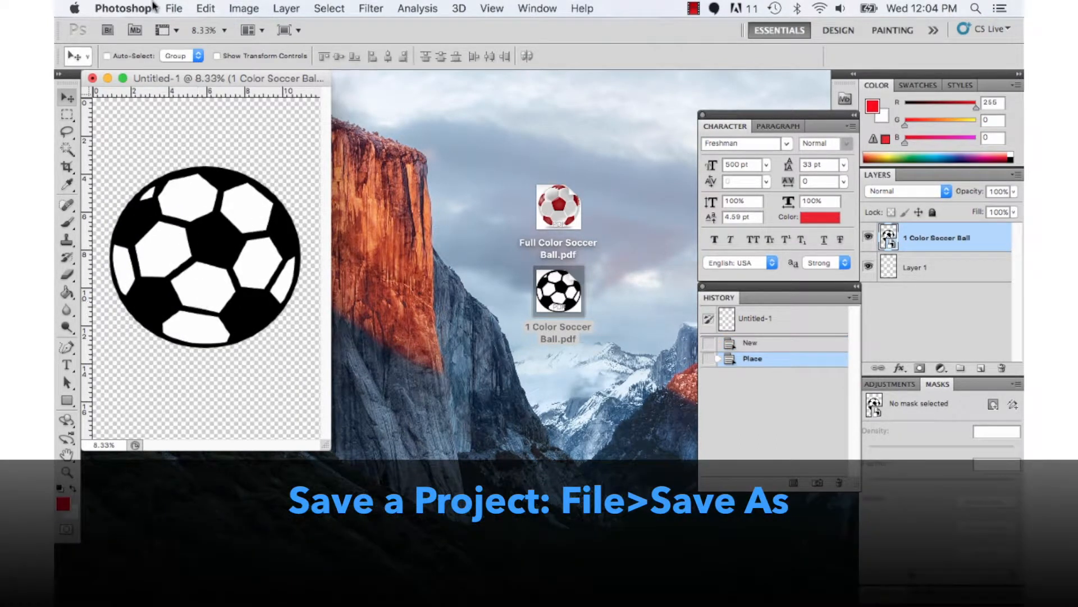
# - Check the file format options offered for saving the document under a new name
pyautogui.click(173, 6)
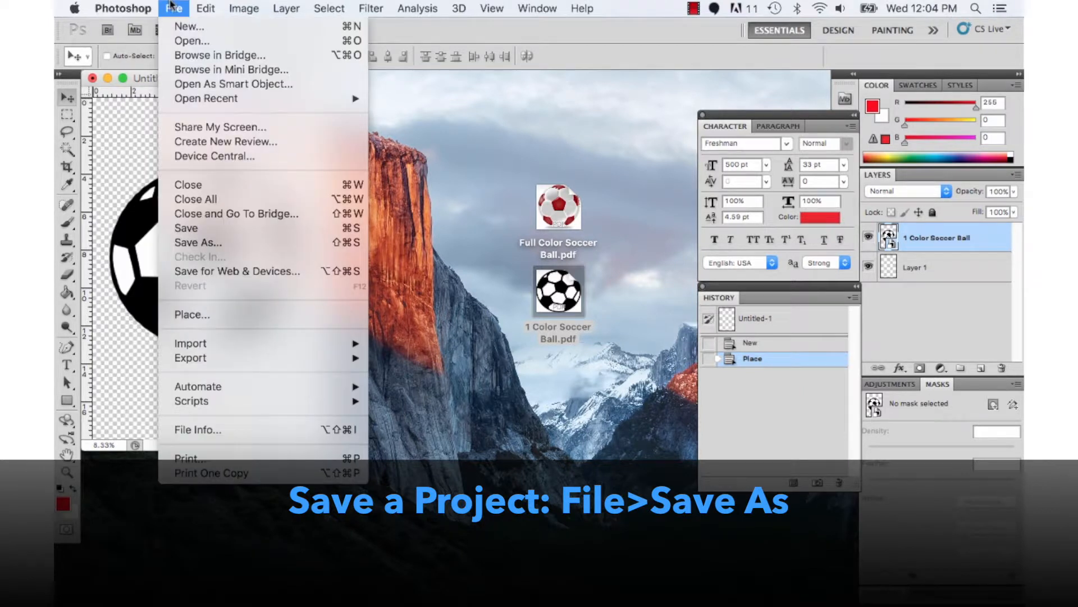
pyautogui.click(196, 245)
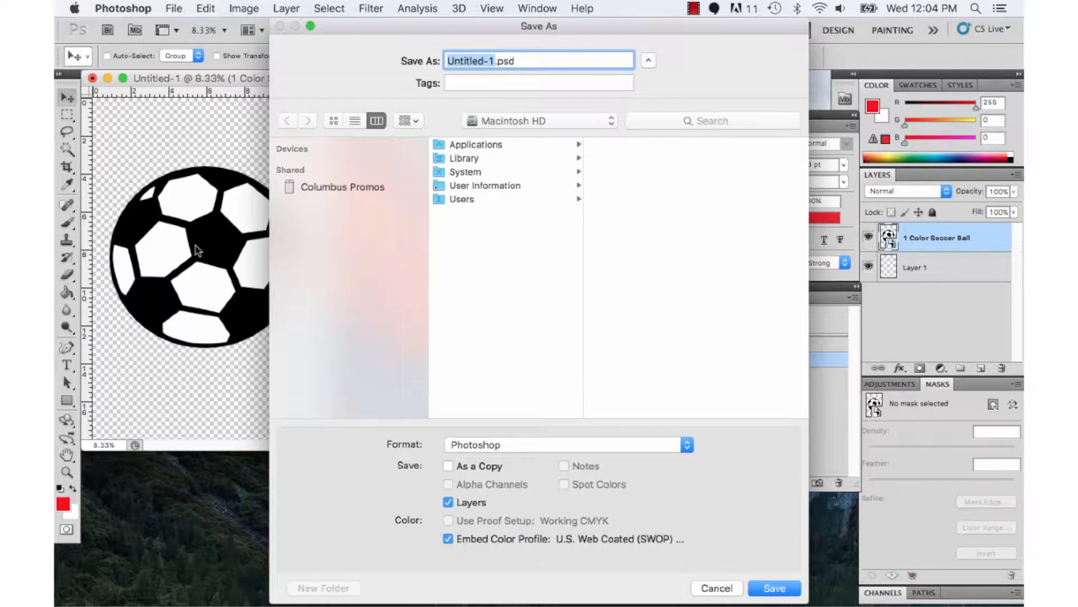
pyautogui.click(459, 451)
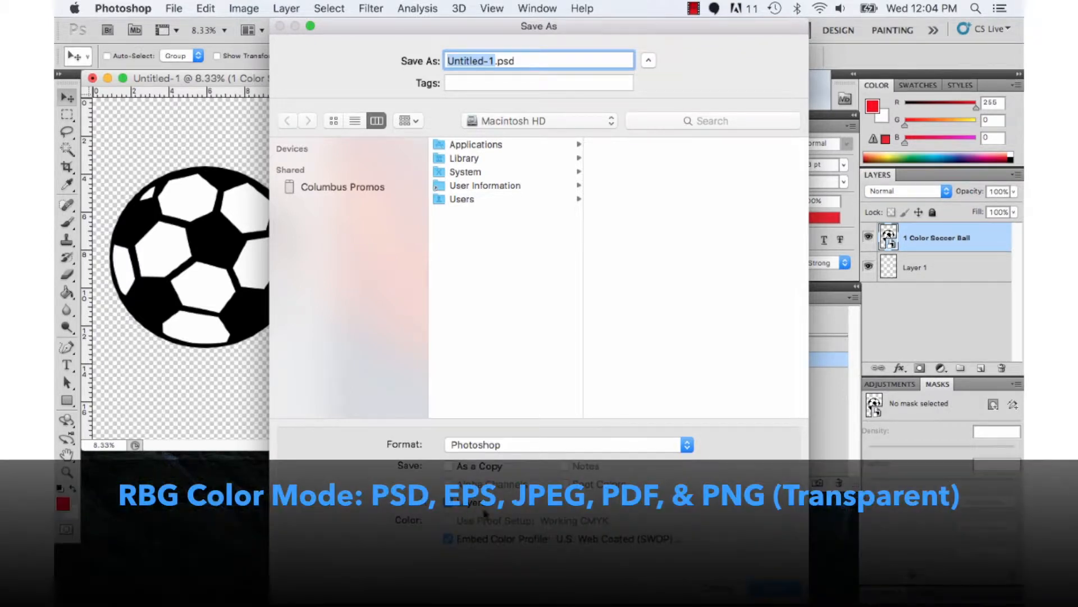
pyautogui.click(719, 588)
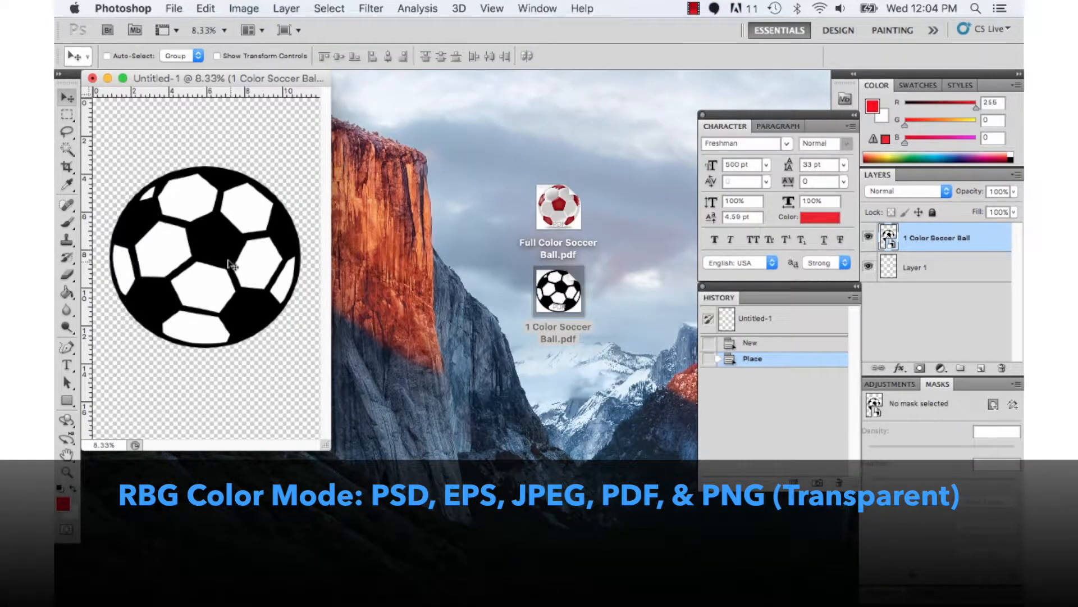
# - Try to skew the placed soccer ball from its upper-right corner
pyautogui.click(174, 7)
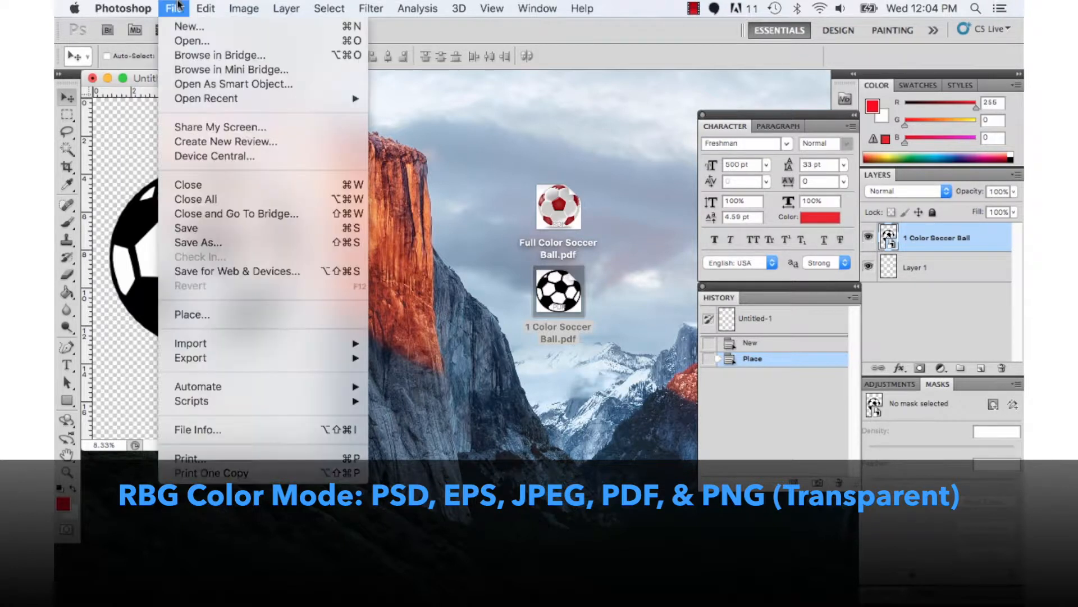
pyautogui.moveTo(201, 5)
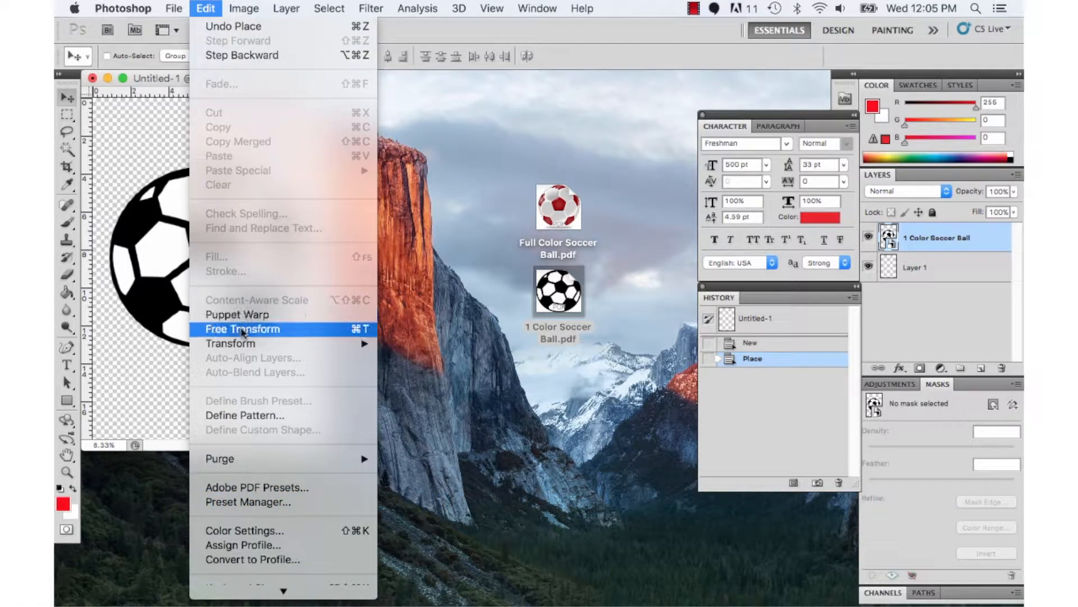
pyautogui.moveTo(245, 347)
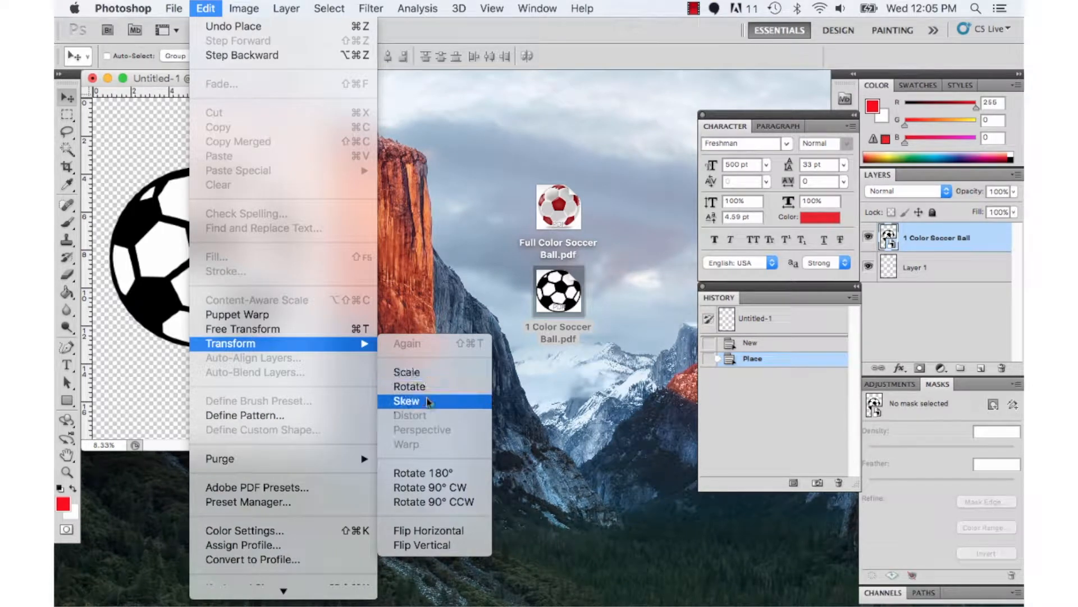
pyautogui.click(429, 402)
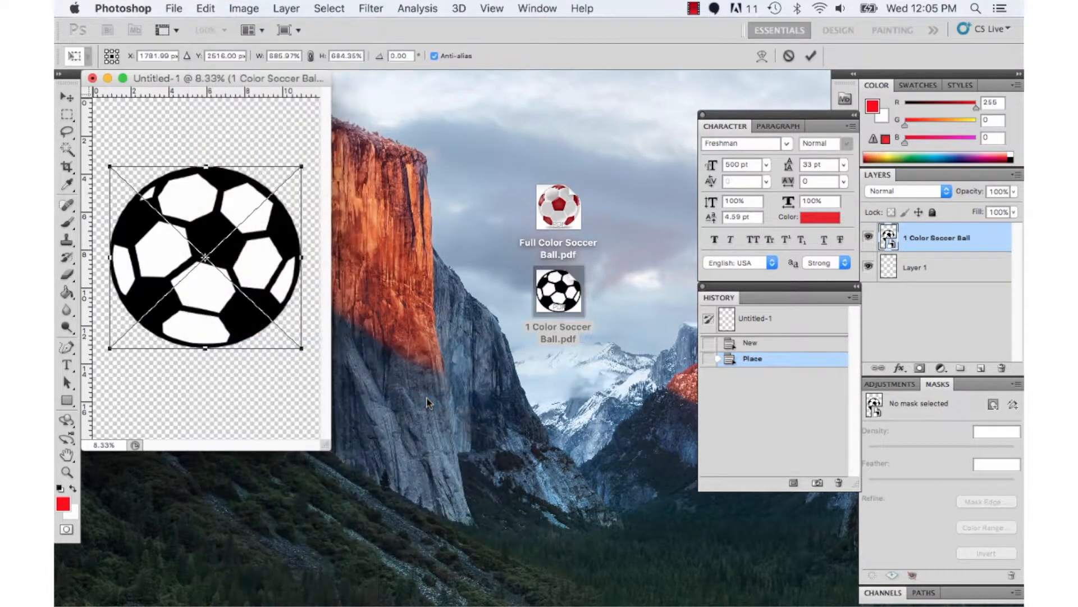
pyautogui.moveTo(301, 166); pyautogui.dragTo(274, 182)
pyautogui.press('super+z')
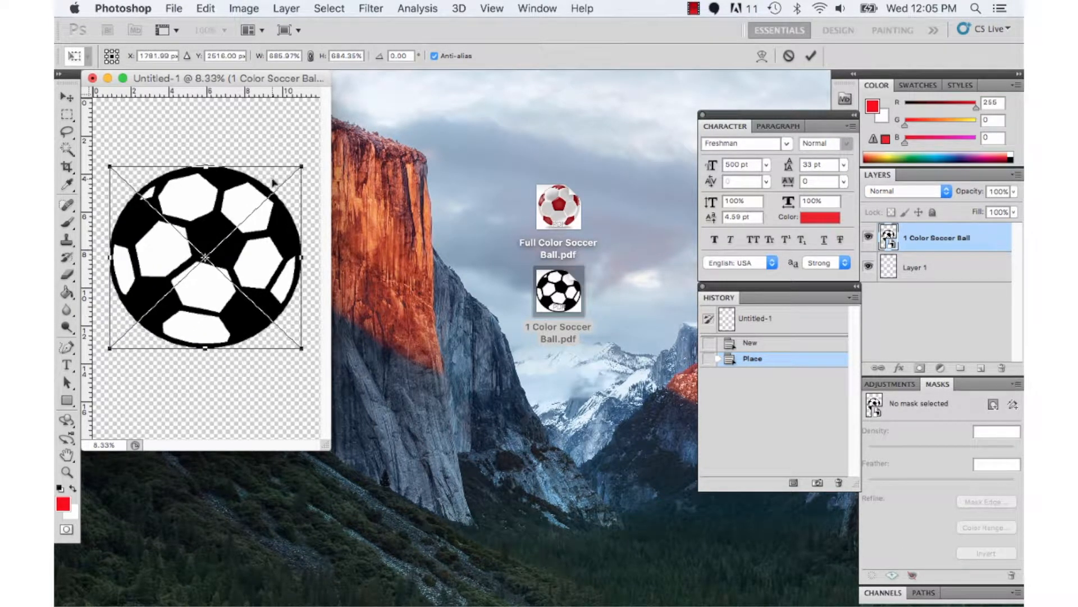
pyautogui.click(67, 97)
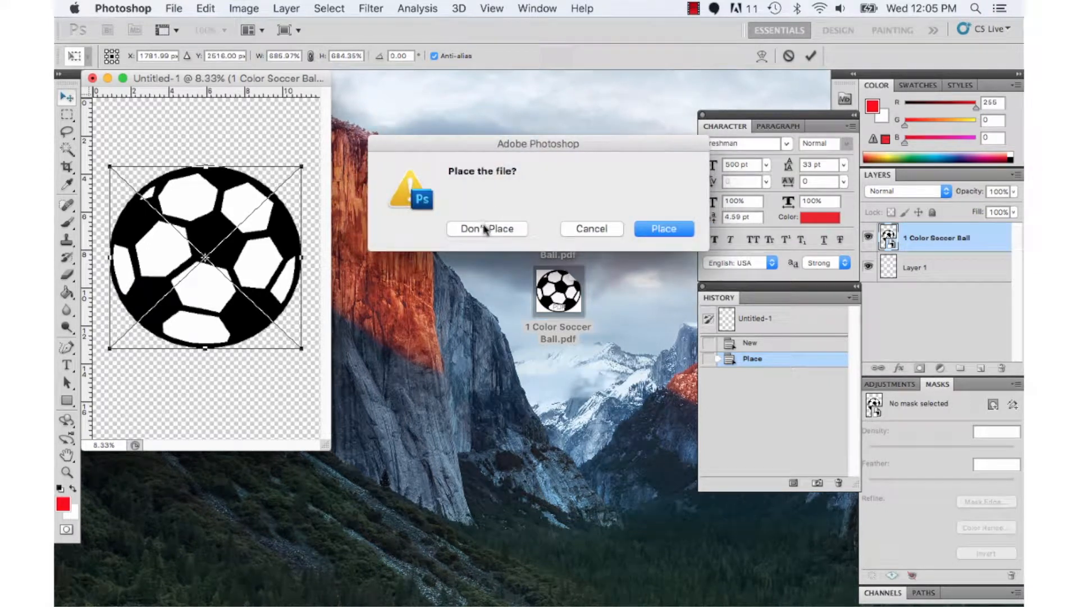
pyautogui.click(485, 229)
pyautogui.click(248, 8)
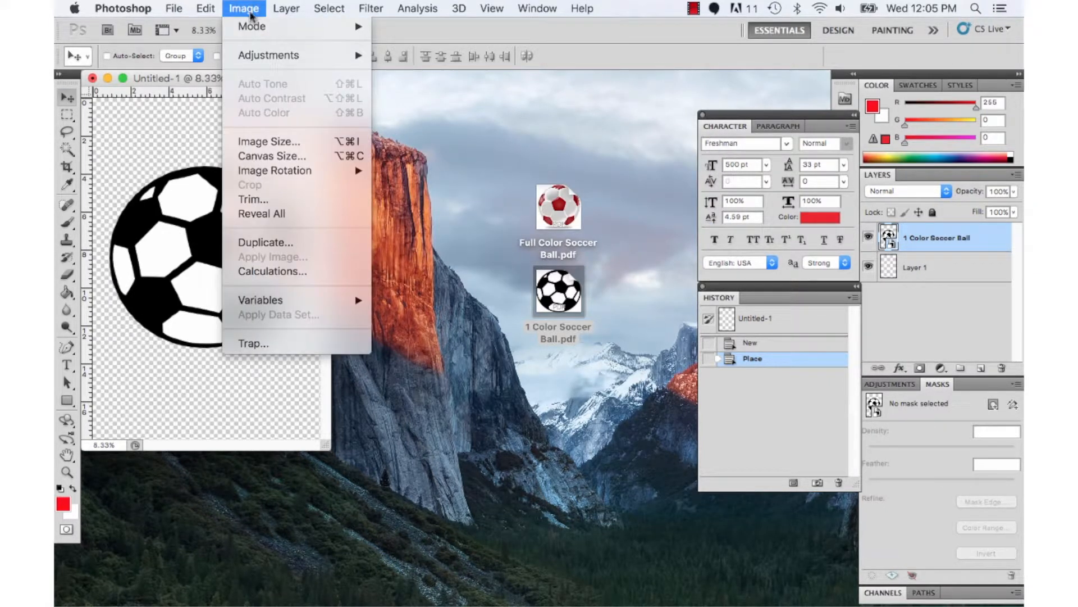
pyautogui.moveTo(253, 25)
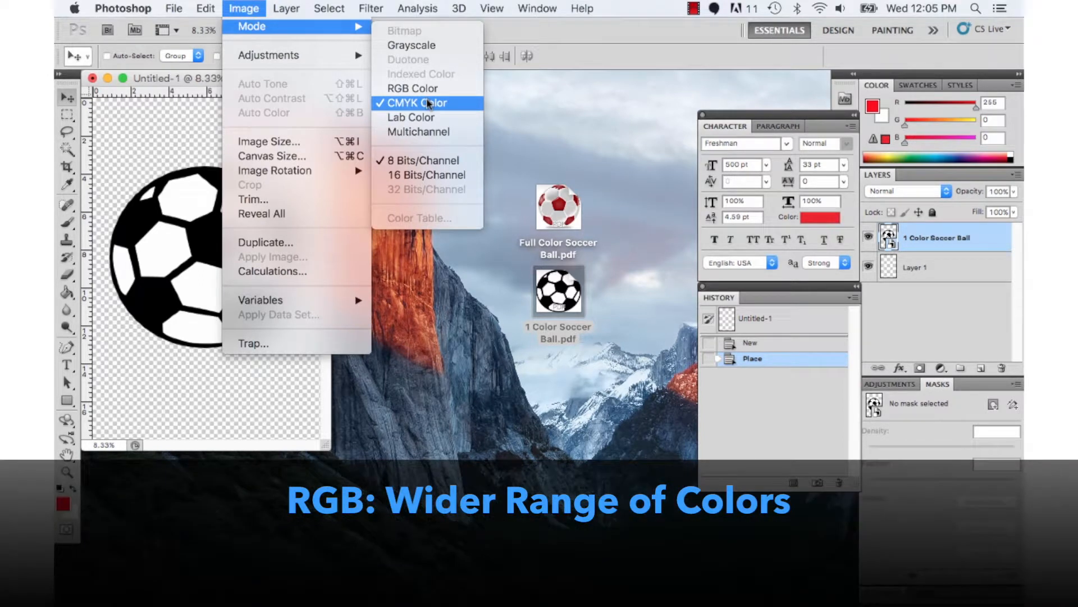
pyautogui.moveTo(353, 56)
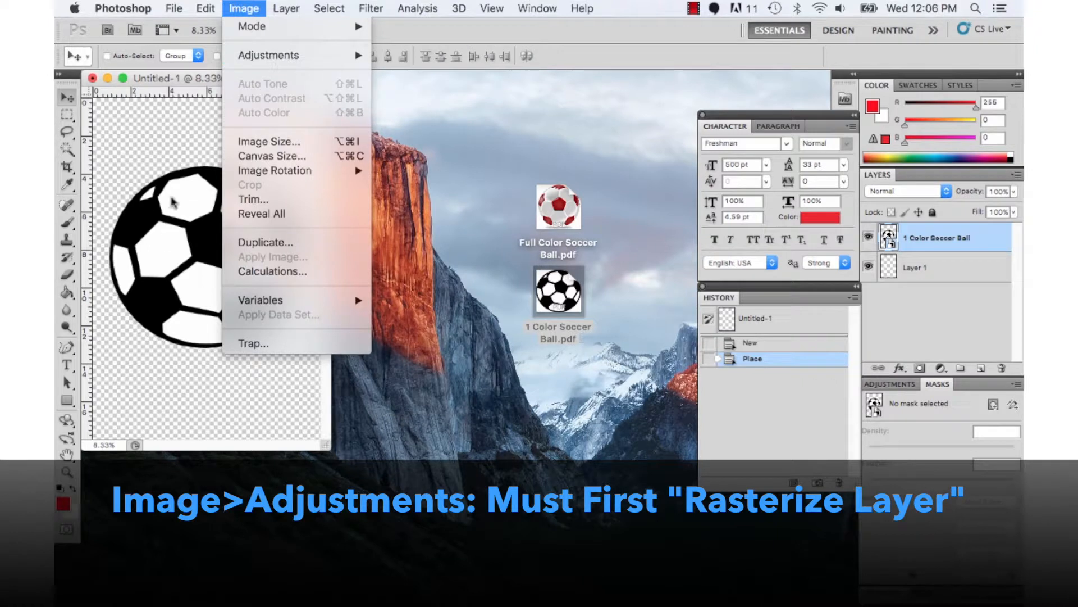
# - Rasterize the 1 Color Soccer Ball layer
pyautogui.click(972, 237)
pyautogui.rightClick(972, 237)
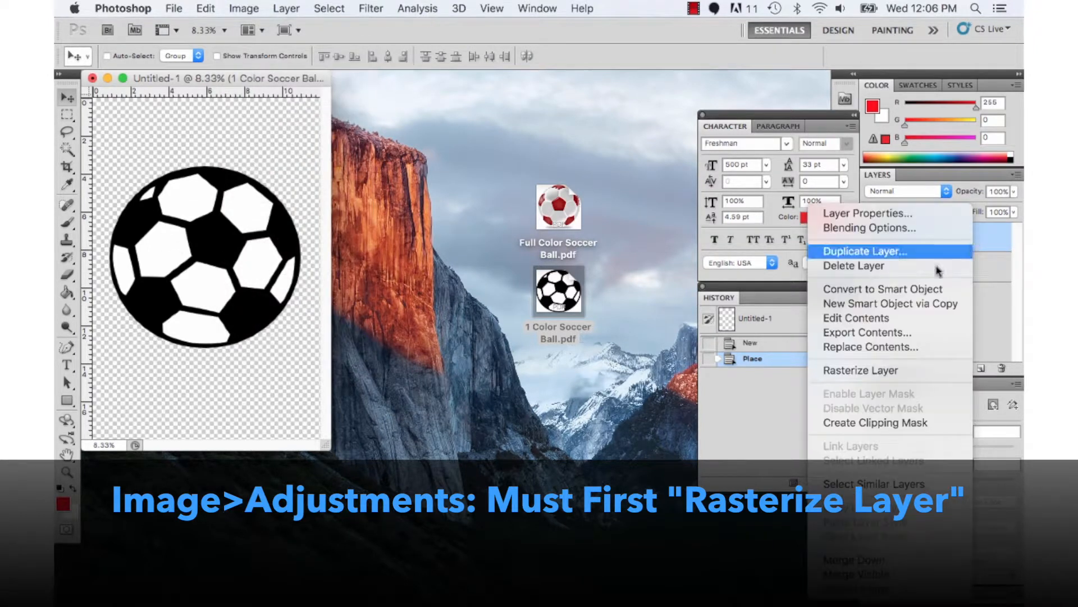
pyautogui.click(865, 373)
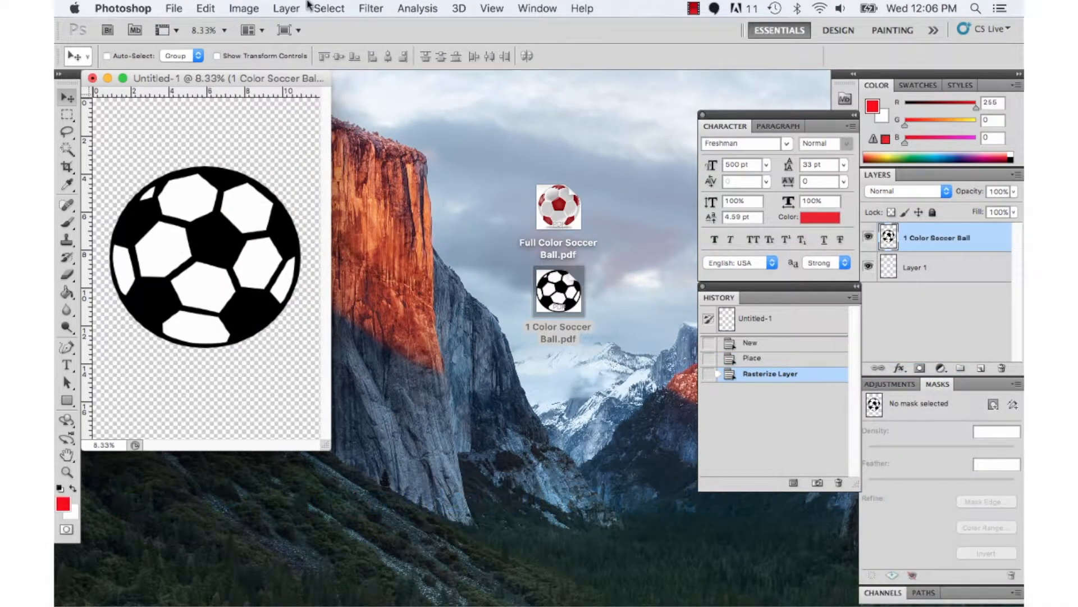
# - Try a Brightness/Contrast adjustment on the soccer ball layer with the brightness at 86
pyautogui.click(245, 9)
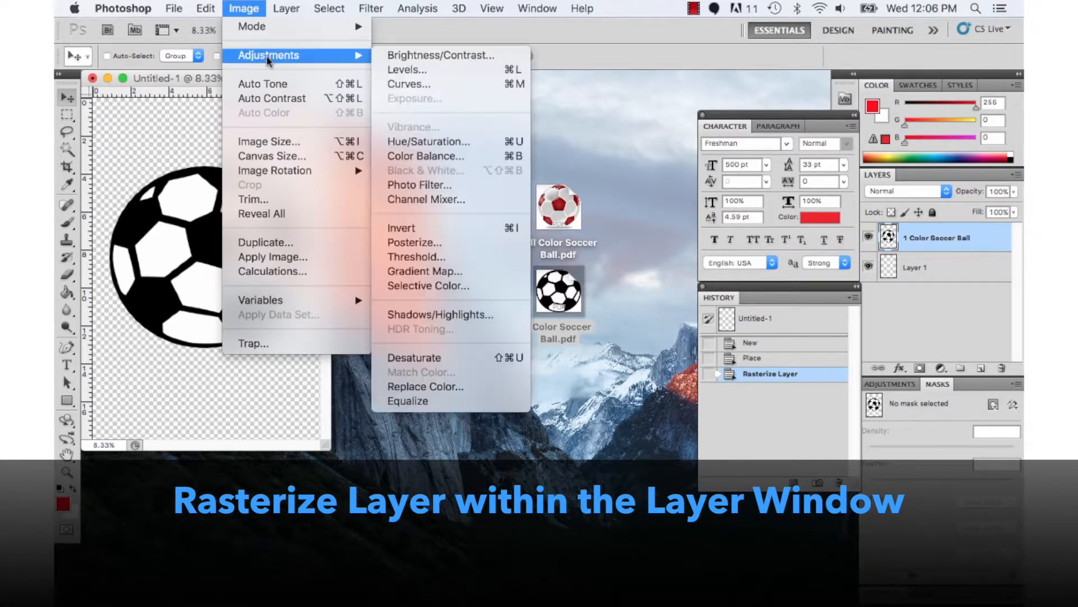
pyautogui.moveTo(316, 61)
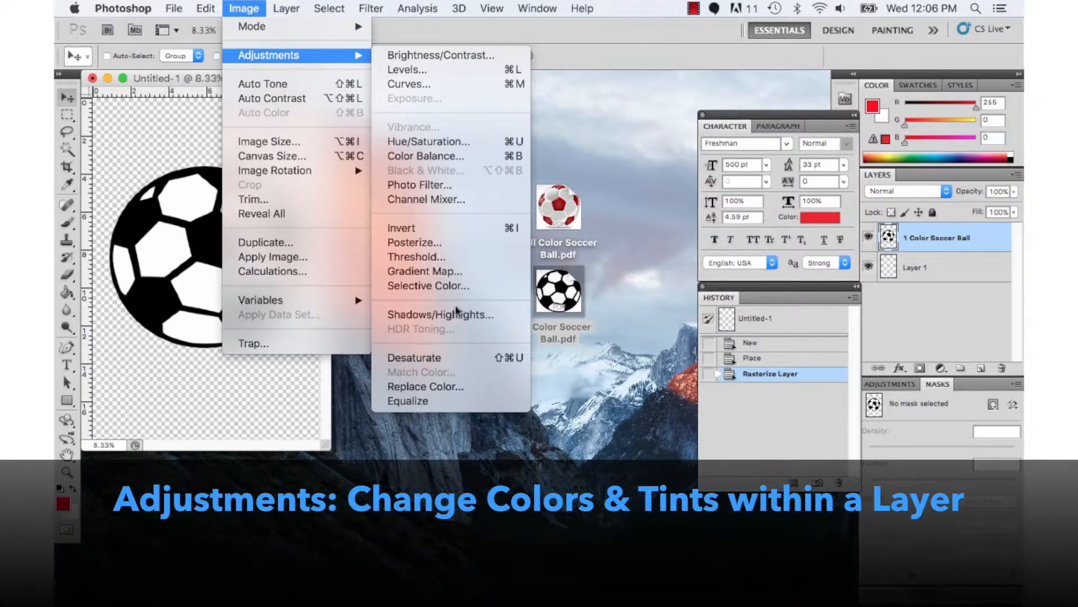
pyautogui.click(441, 55)
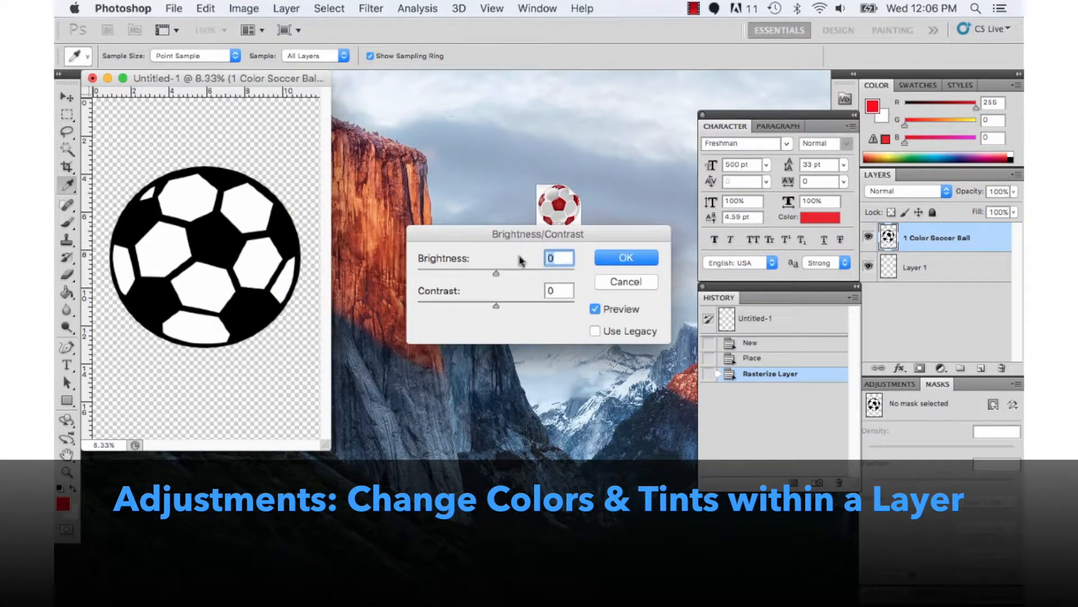
pyautogui.moveTo(495, 275); pyautogui.dragTo(542, 282)
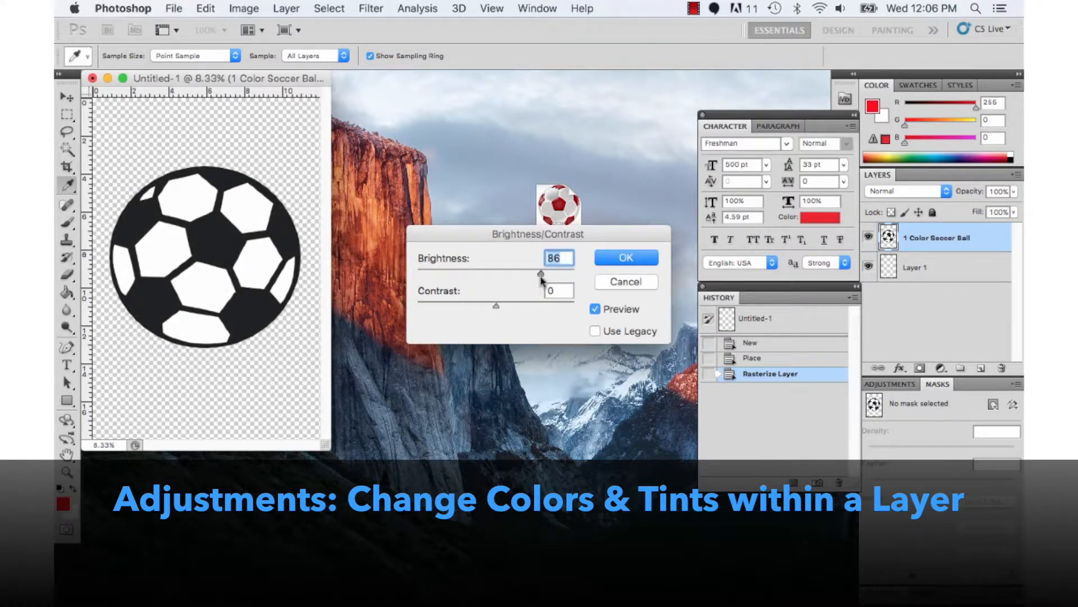
pyautogui.click(615, 282)
pyautogui.press('v')
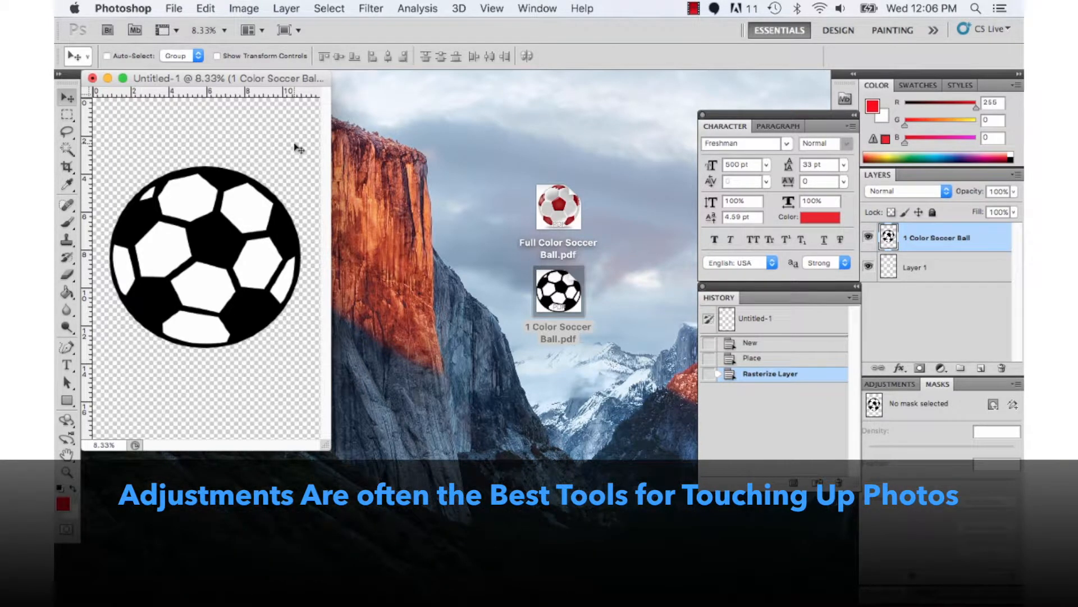
pyautogui.click(287, 6)
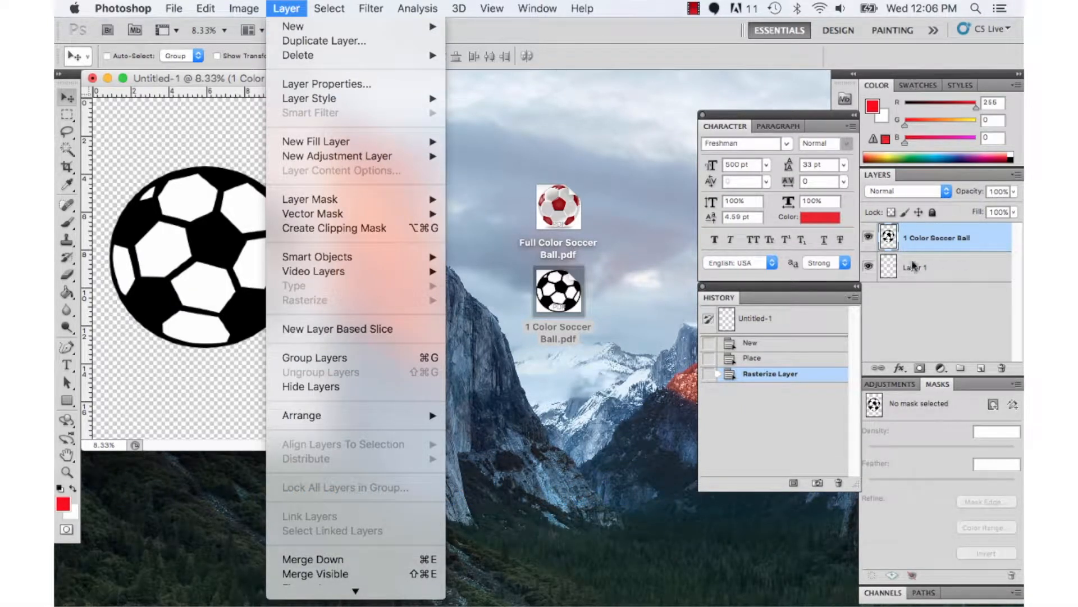
pyautogui.scroll(-2, 361, 480)
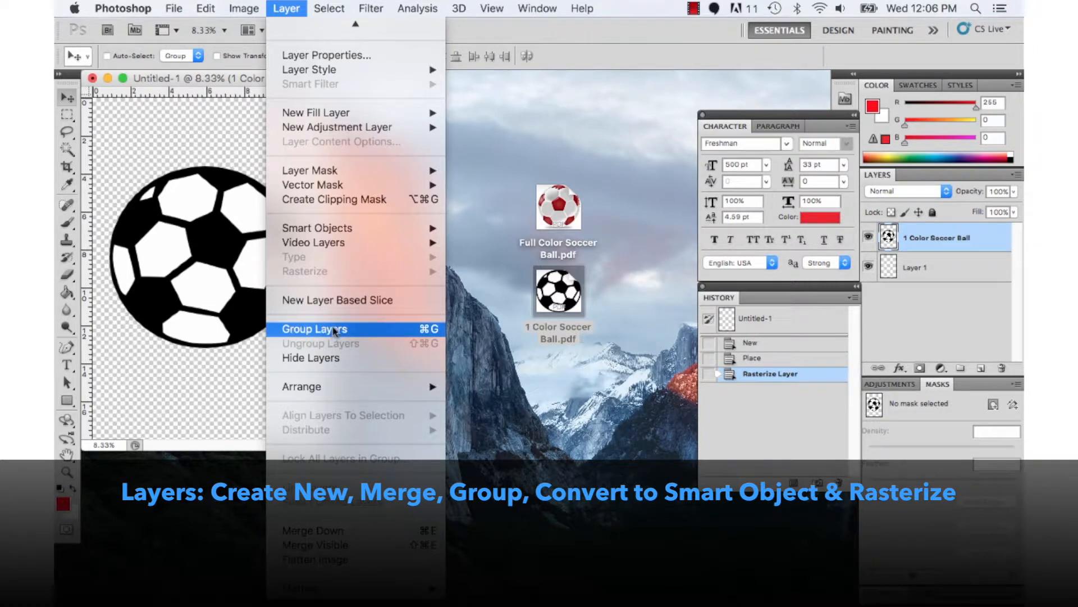
pyautogui.click(336, 8)
pyautogui.click(337, 9)
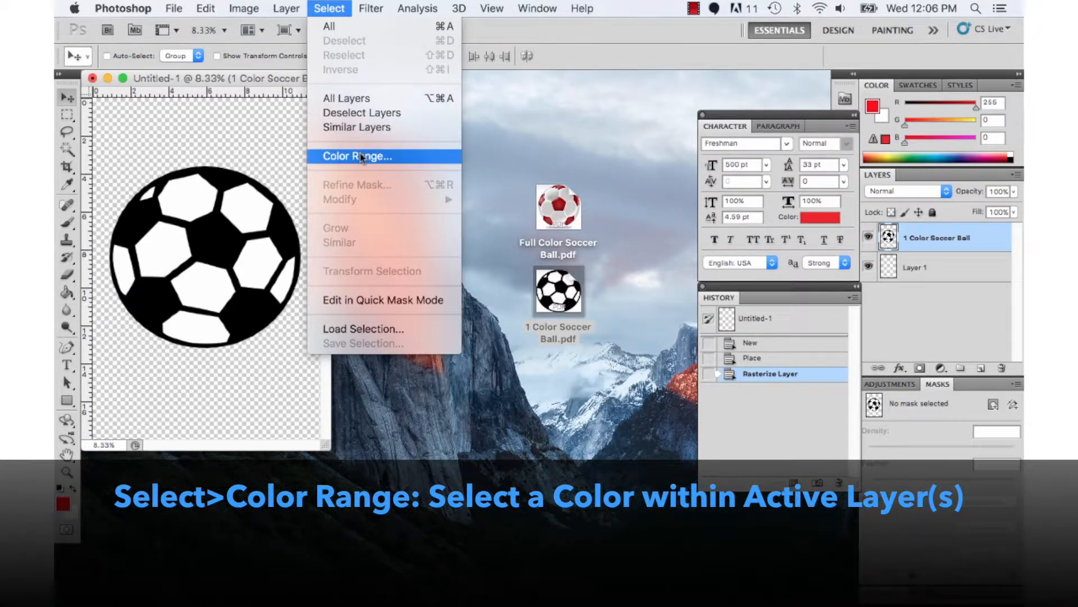
# - Select the connected black area of the soccer ball with the Magic Wand tool
pyautogui.click(71, 151)
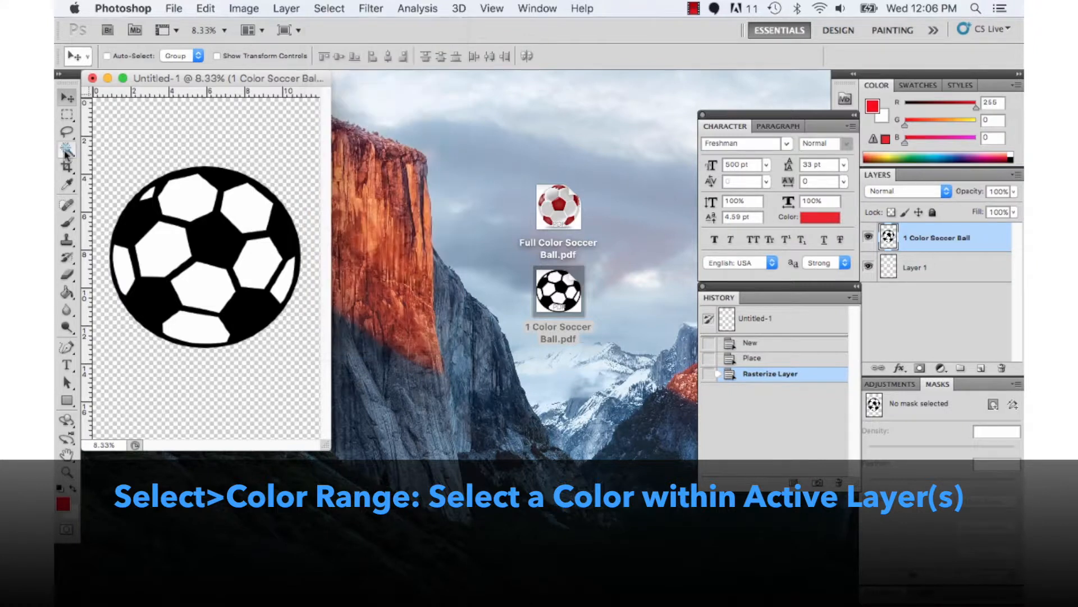
pyautogui.click(68, 150)
pyautogui.click(222, 187)
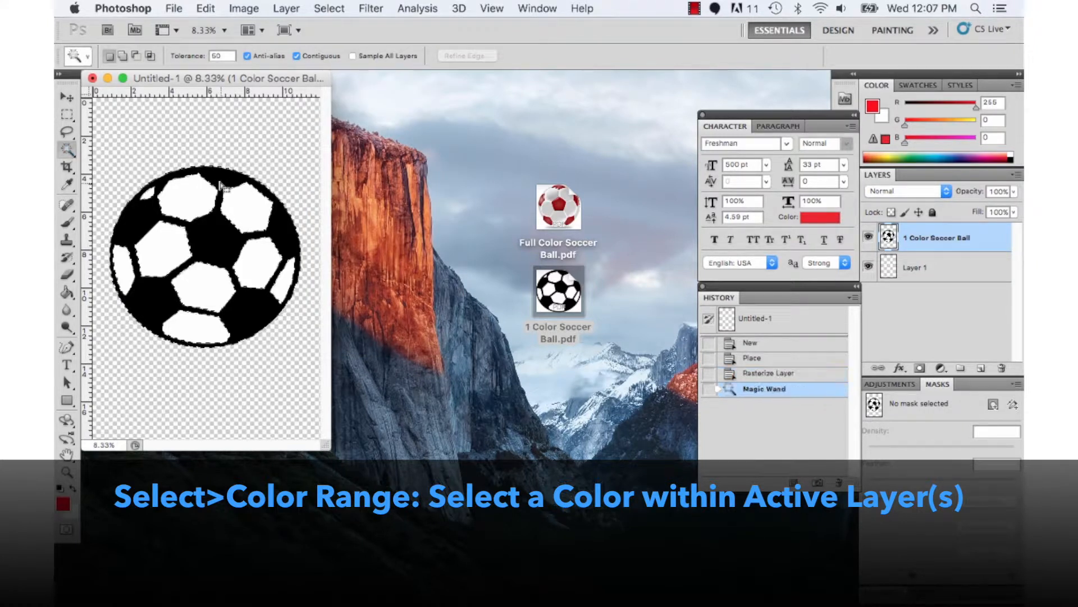
# - Select the soccer ball's black areas with Color Range, sampling the centre panel at a fuzziness of 50
pyautogui.click(336, 9)
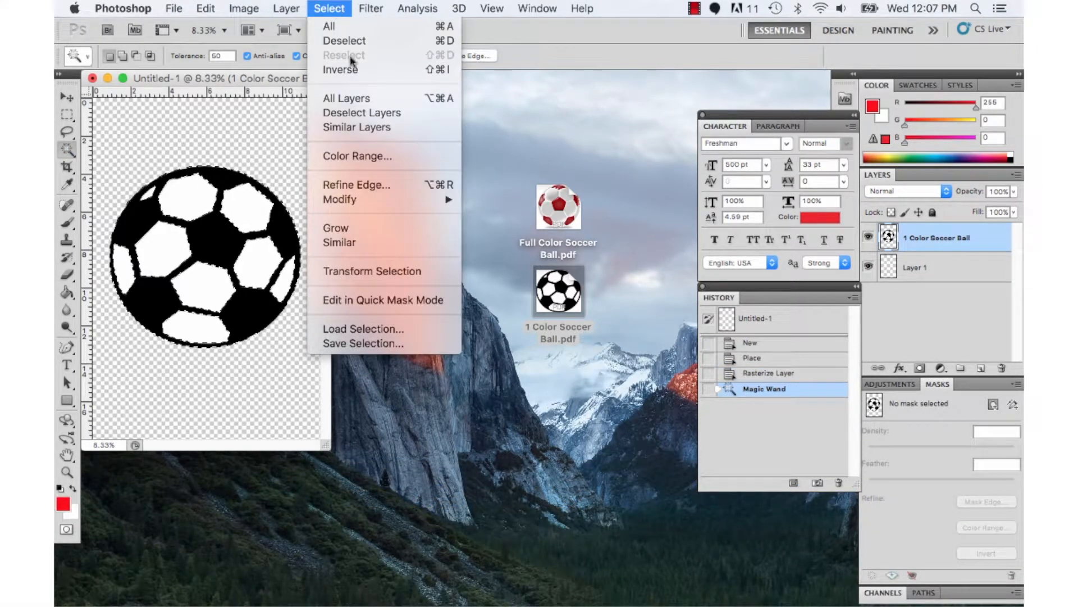
pyautogui.click(385, 163)
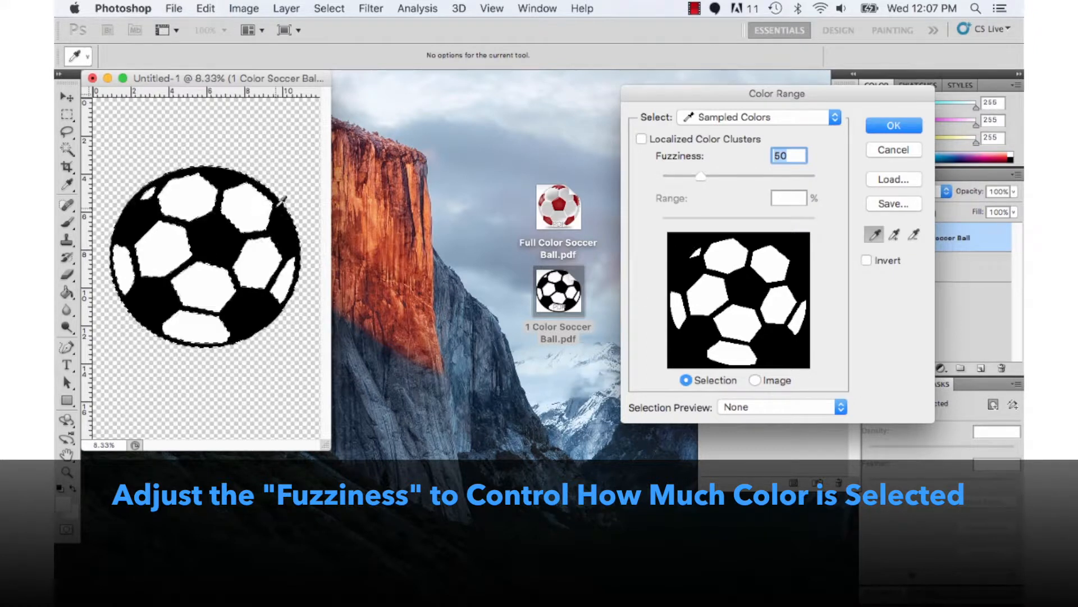
pyautogui.click(221, 241)
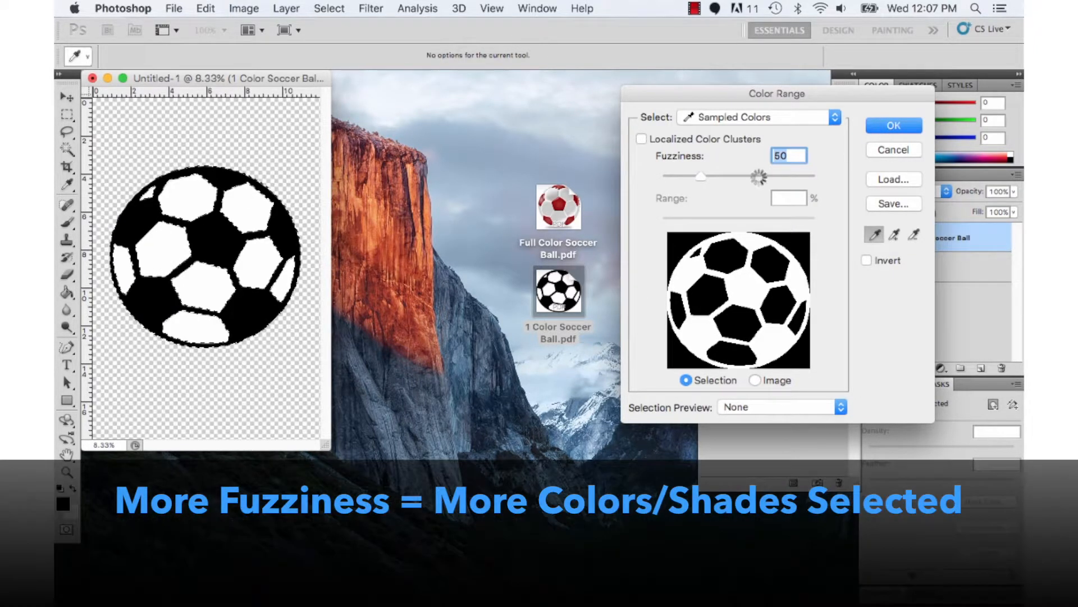
pyautogui.click(893, 126)
# - Try deleting the selected black areas, restore them, and deselect everything
pyautogui.press('Delete')
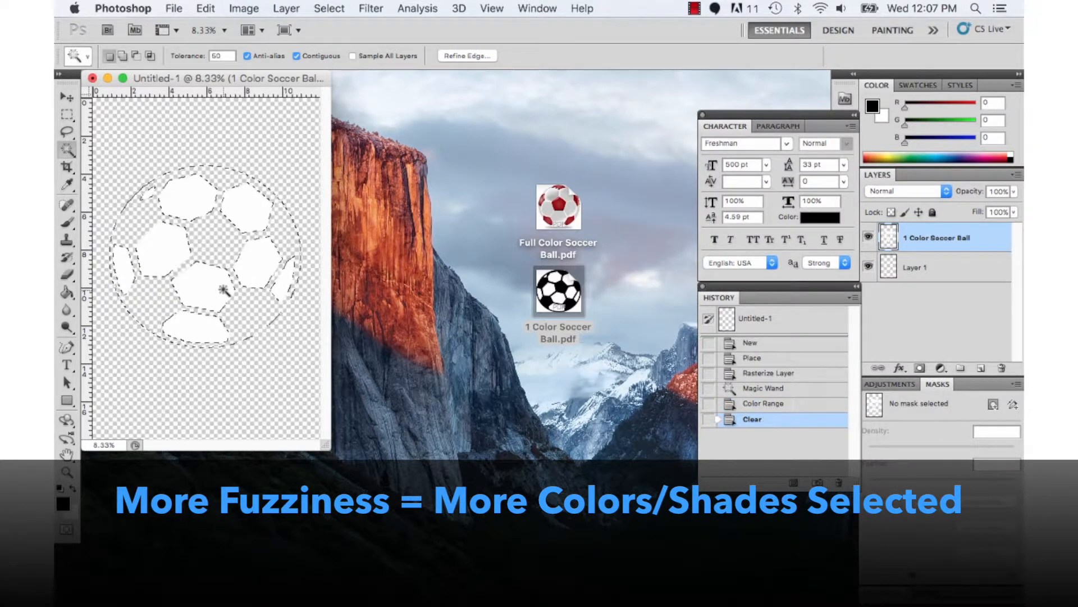
pyautogui.press('super+z')
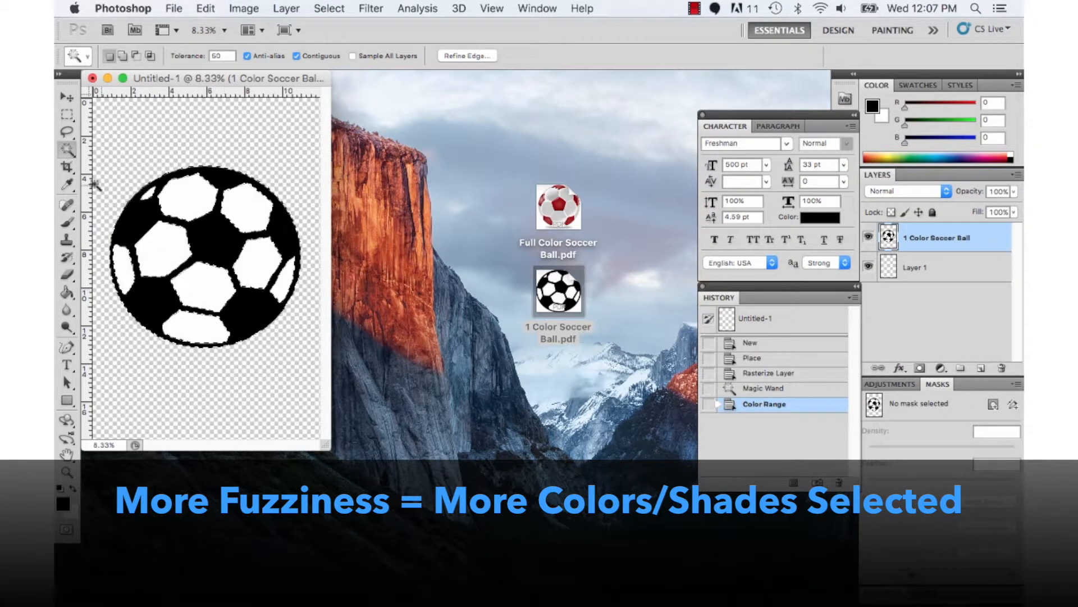
pyautogui.click(140, 159)
pyautogui.press('super+d')
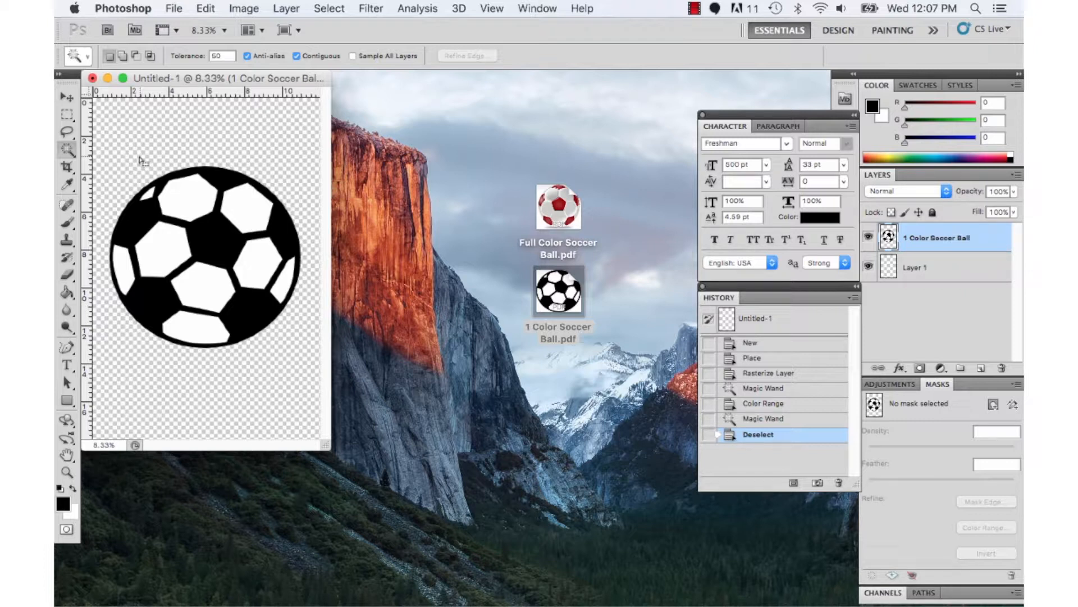
# - Move the soccer ball slightly up and to the right on the canvas
pyautogui.click(67, 97)
pyautogui.moveTo(161, 203); pyautogui.dragTo(172, 167)
pyautogui.moveTo(195, 208); pyautogui.dragTo(192, 233)
# - Try deleting the top of the soccer ball within a rectangular marquee, then restore it and deselect
pyautogui.click(64, 119)
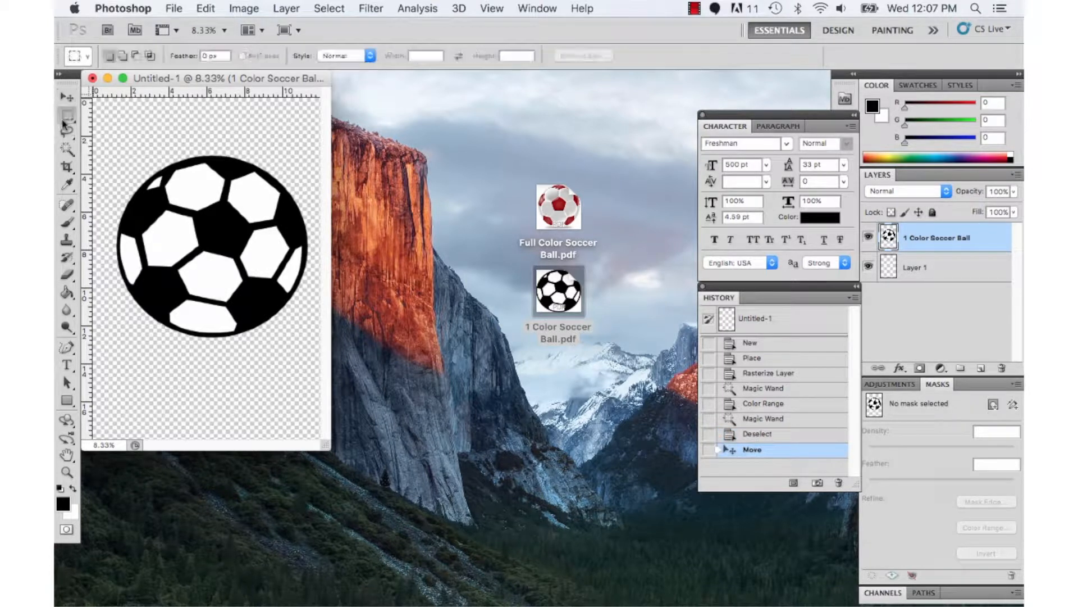
pyautogui.moveTo(114, 124); pyautogui.dragTo(310, 201)
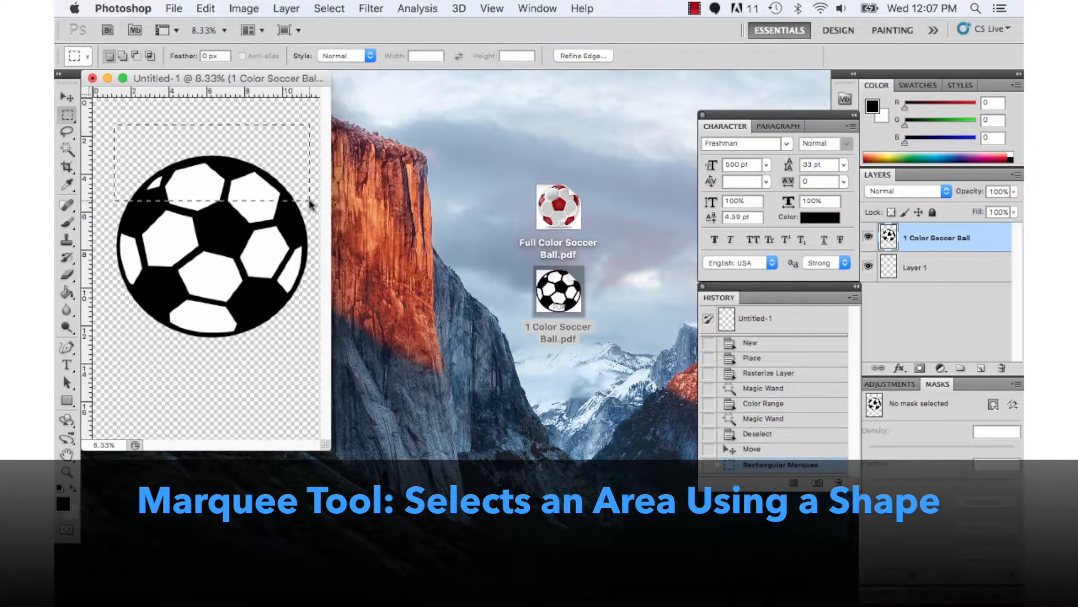
pyautogui.press('Delete')
pyautogui.press('super+z')
pyautogui.press('super+d')
# - Try deleting a freehand Lasso area across the top of the soccer ball and undo the deletion
pyautogui.click(67, 131)
pyautogui.moveTo(176, 121)
pyautogui.mouseDown()
pyautogui.moveTo(132, 165)
pyautogui.moveTo(134, 199)
pyautogui.moveTo(250, 210)
pyautogui.moveTo(273, 198)
pyautogui.moveTo(244, 116)
pyautogui.moveTo(174, 123)
pyautogui.mouseUp()
pyautogui.press('Delete')
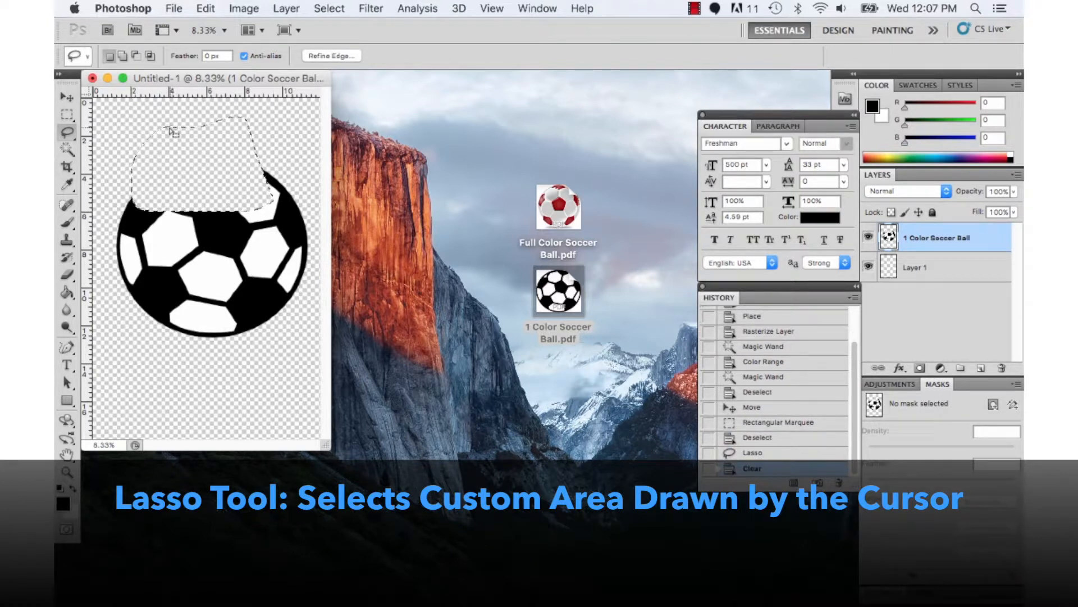
pyautogui.press('super+z')
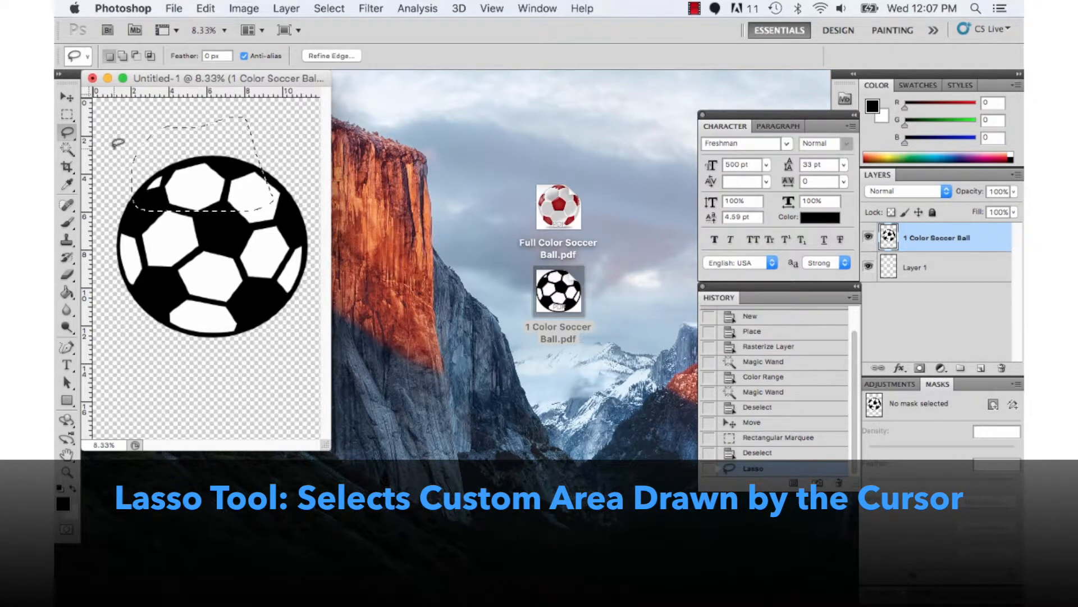
# - Try deleting the ball's black area selected with the Magic Wand, then restore it and deselect
pyautogui.click(68, 150)
pyautogui.click(132, 227)
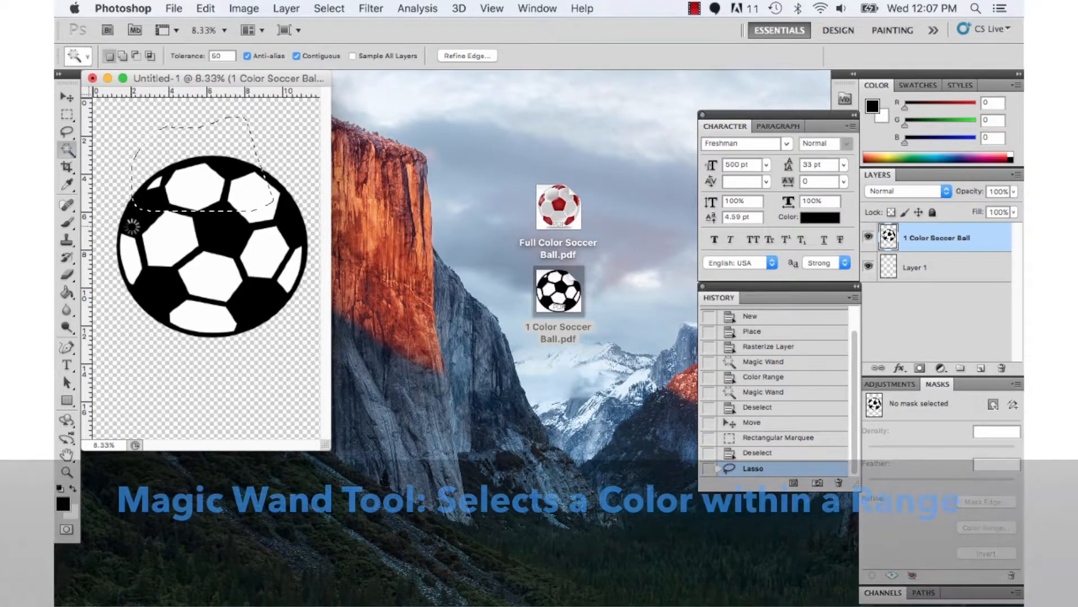
pyautogui.press('Delete')
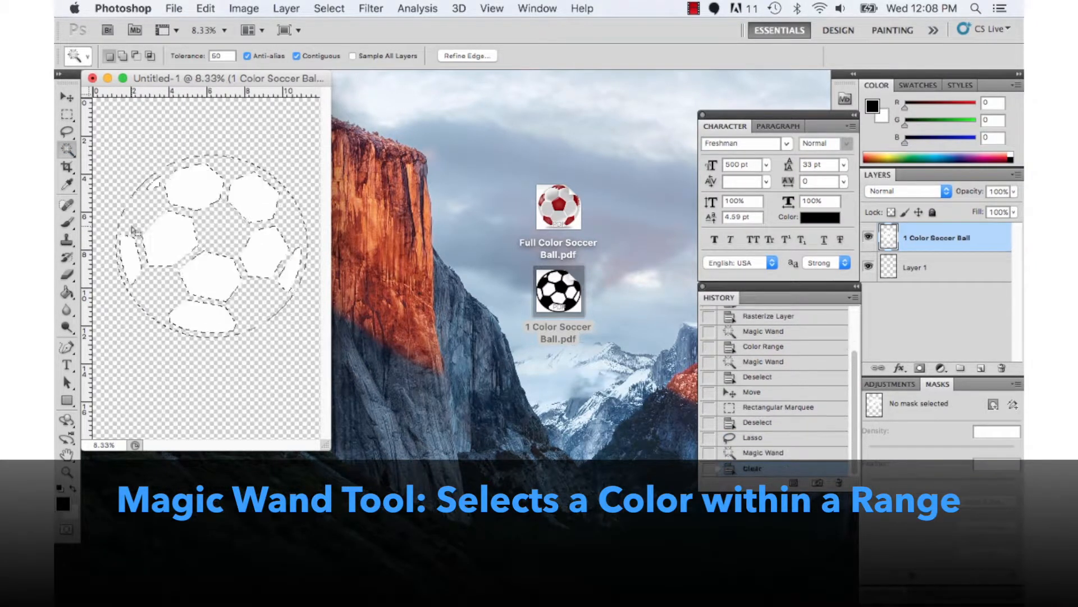
pyautogui.press('super+z')
pyautogui.click(117, 144)
pyautogui.press('super+d')
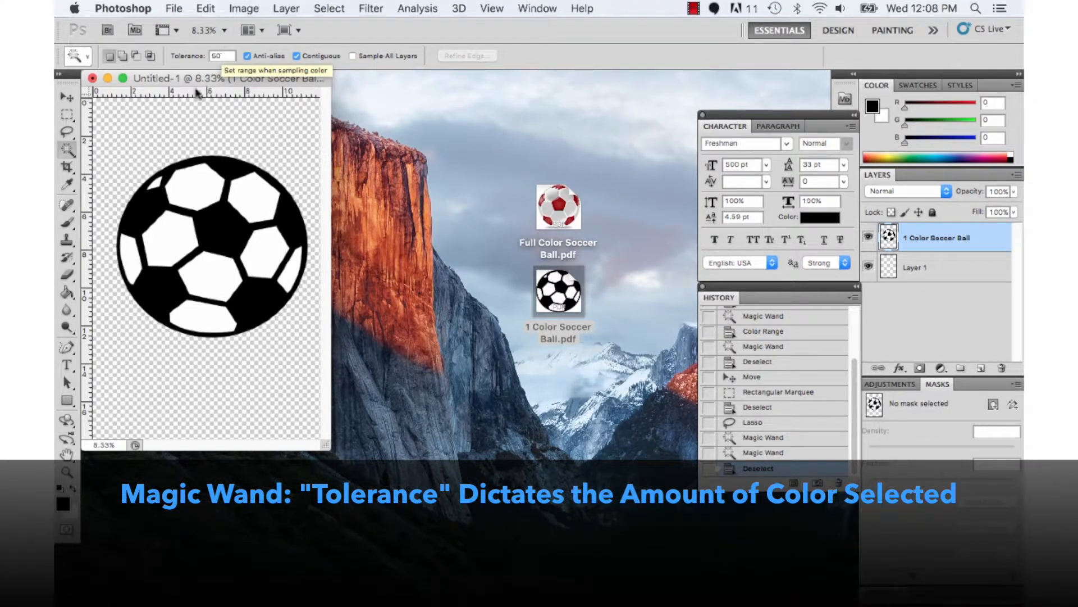
# - Try cropping the canvas closely around the soccer ball and discard the crop
pyautogui.click(67, 167)
pyautogui.moveTo(109, 156); pyautogui.dragTo(313, 348)
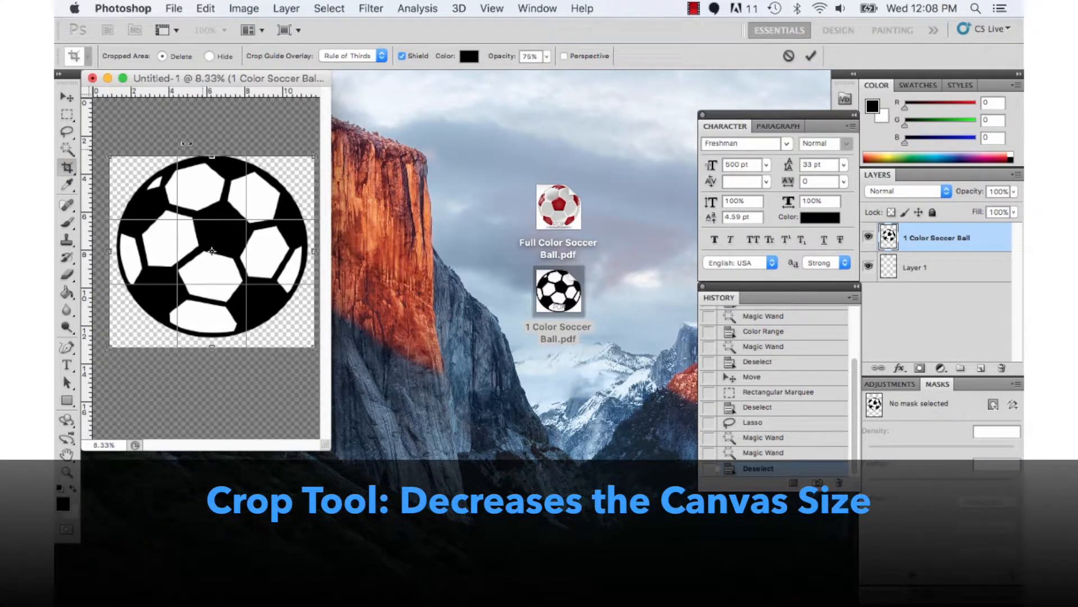
pyautogui.click(67, 98)
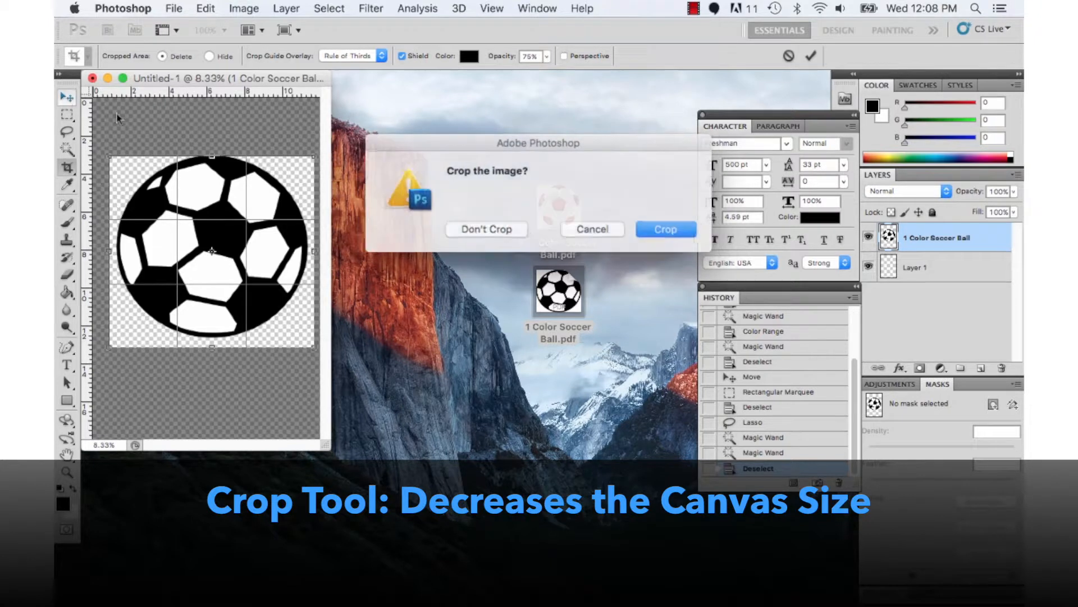
pyautogui.click(505, 233)
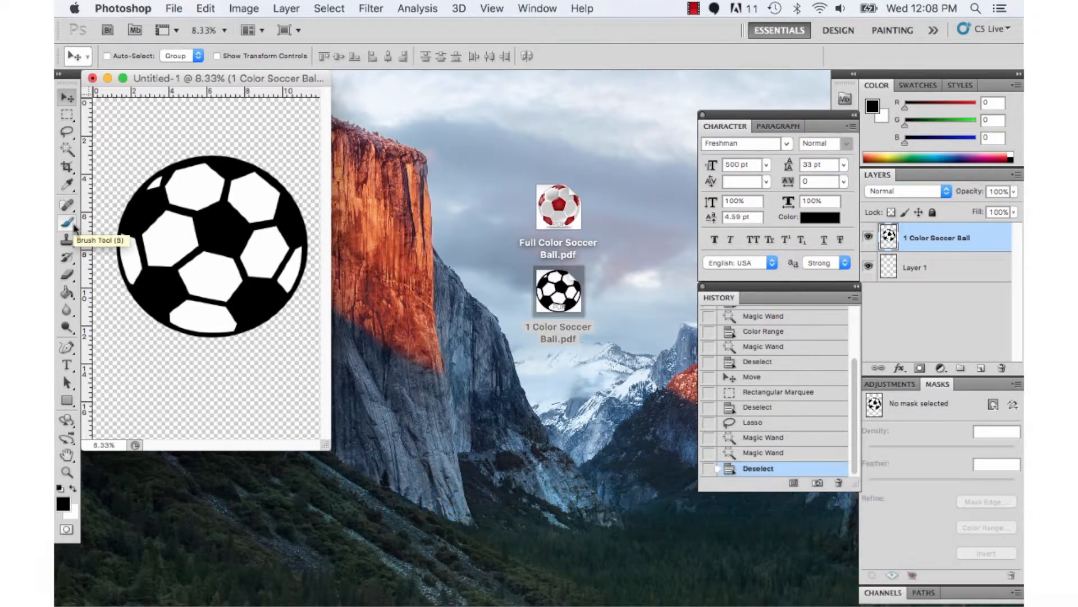
# - Try erasing parts of the soccer ball in Brush and Block modes, and revert the history to before the erasing
pyautogui.click(75, 278)
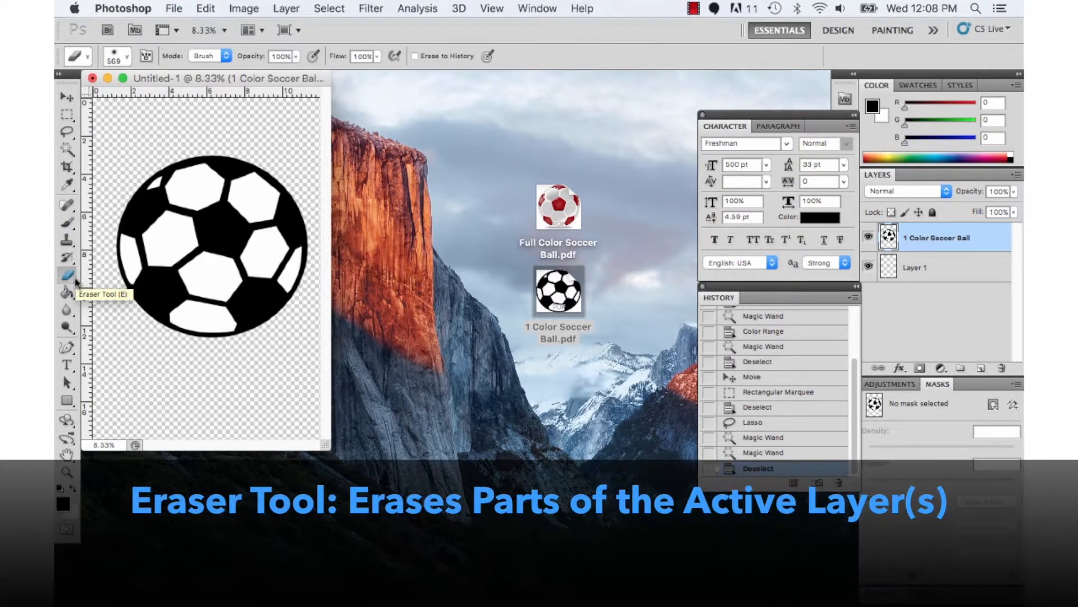
pyautogui.moveTo(180, 314)
pyautogui.mouseDown()
pyautogui.moveTo(244, 306)
pyautogui.moveTo(217, 321)
pyautogui.moveTo(245, 318)
pyautogui.moveTo(250, 300)
pyautogui.moveTo(222, 323)
pyautogui.mouseUp()
pyautogui.click(225, 56)
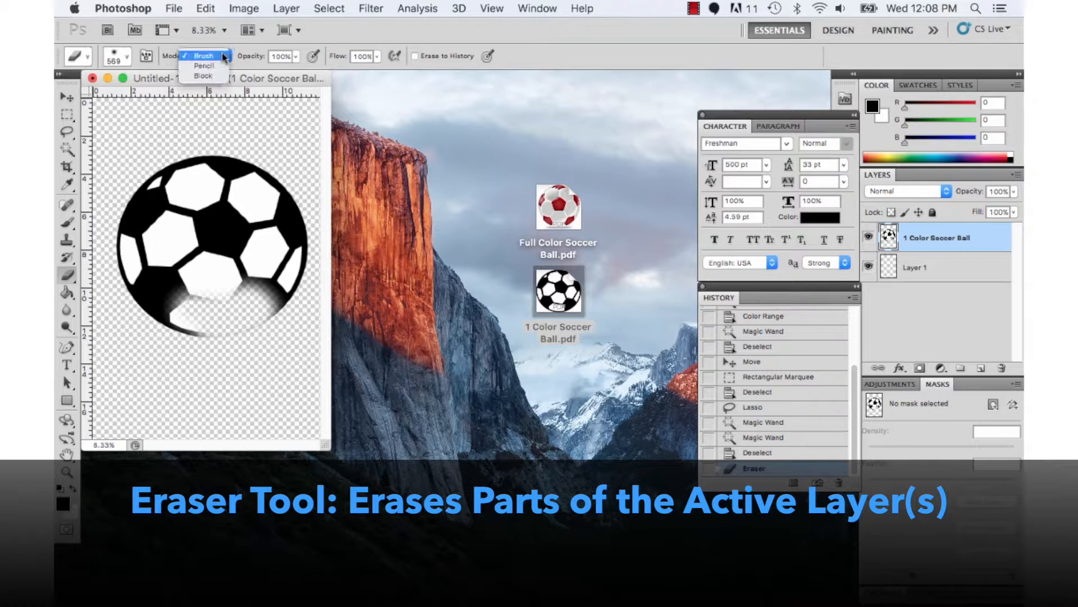
pyautogui.click(216, 76)
pyautogui.moveTo(224, 254)
pyautogui.mouseDown()
pyautogui.moveTo(231, 212)
pyautogui.moveTo(190, 325)
pyautogui.mouseUp()
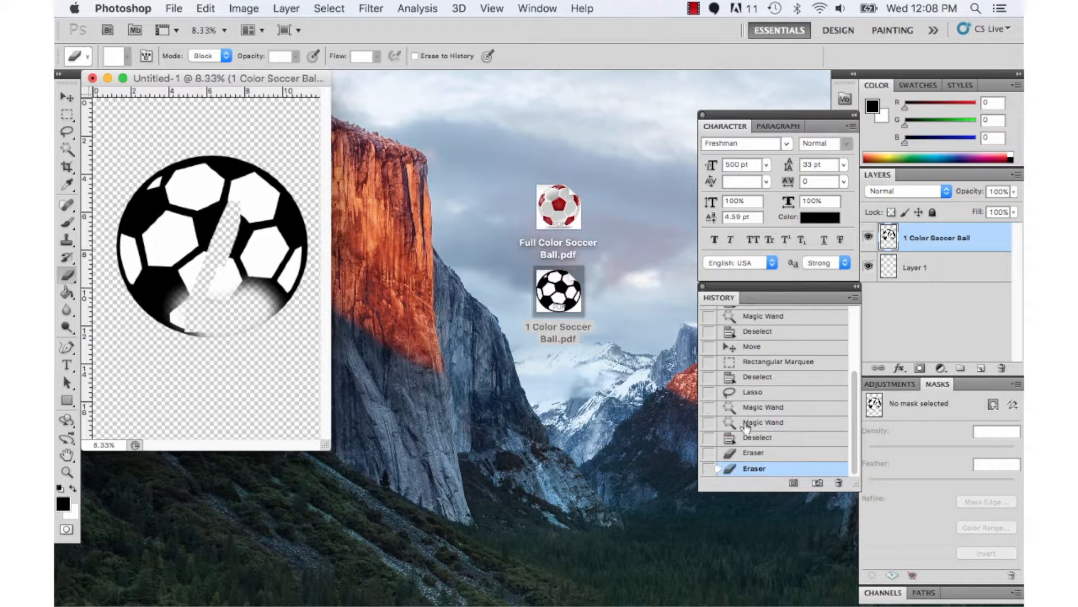
pyautogui.click(756, 439)
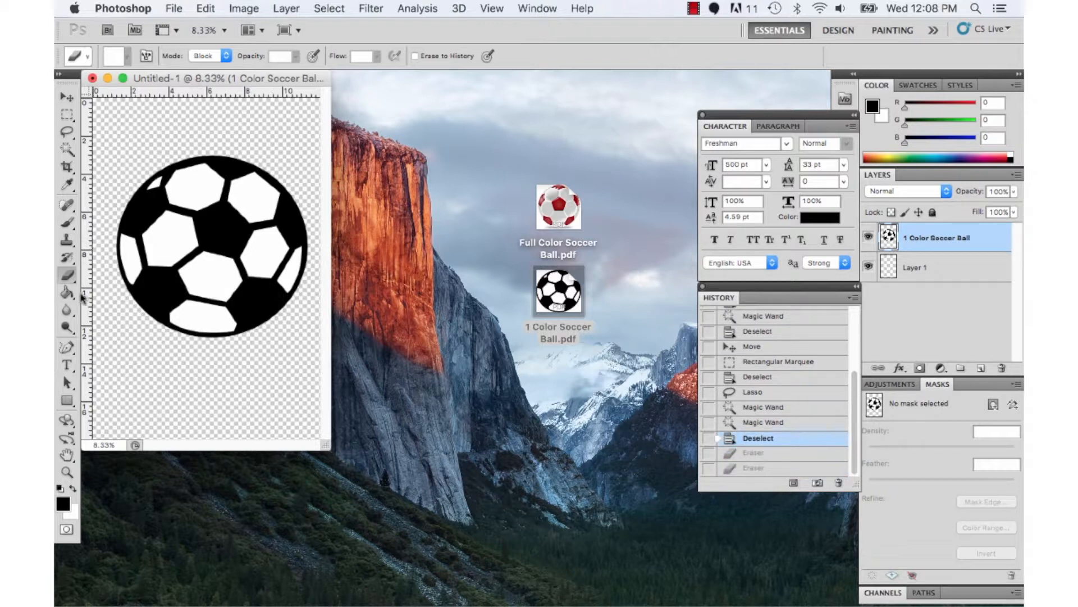
# - Select the soccer ball's connected black area with the Magic Wand for recolouring
pyautogui.click(67, 292)
pyautogui.click(67, 151)
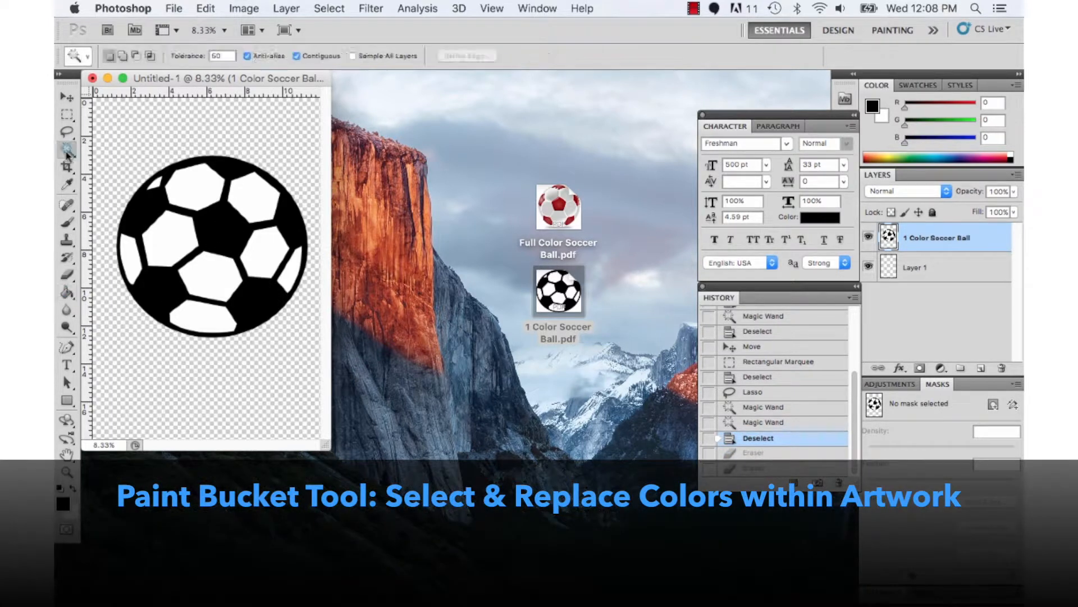
pyautogui.click(161, 306)
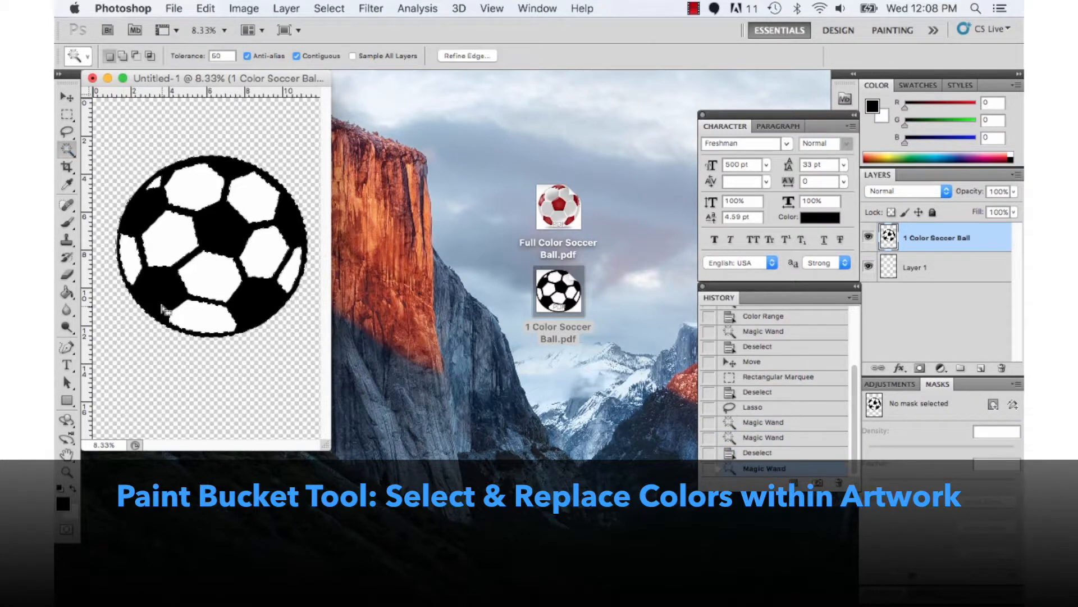
# - Set the foreground color to bright green with RGB 0, 255, 32
pyautogui.click(68, 293)
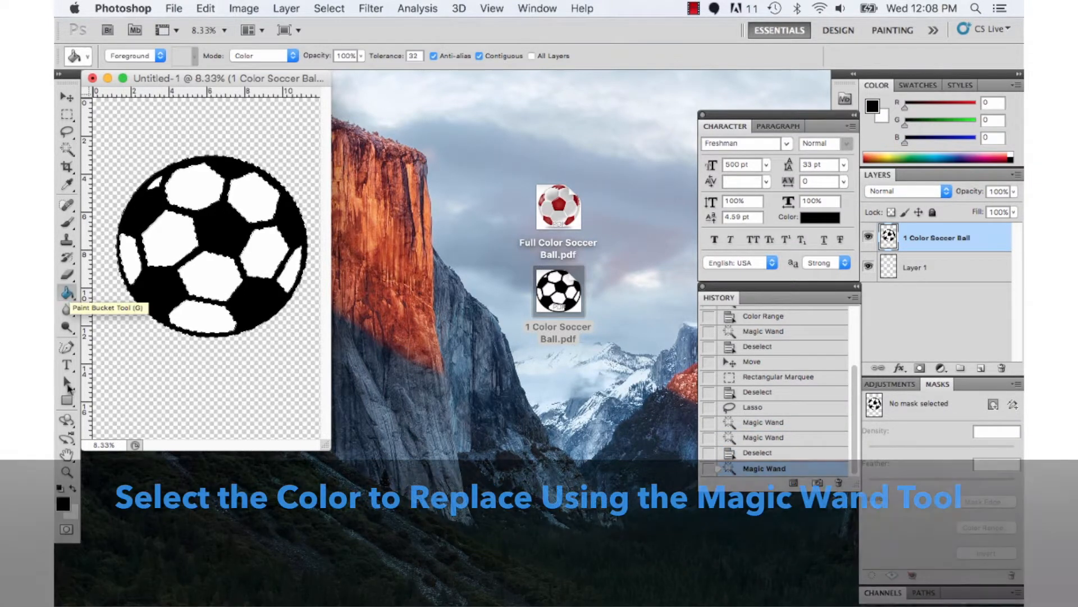
pyautogui.click(63, 503)
pyautogui.moveTo(639, 329); pyautogui.dragTo(728, 217)
pyautogui.click(863, 213)
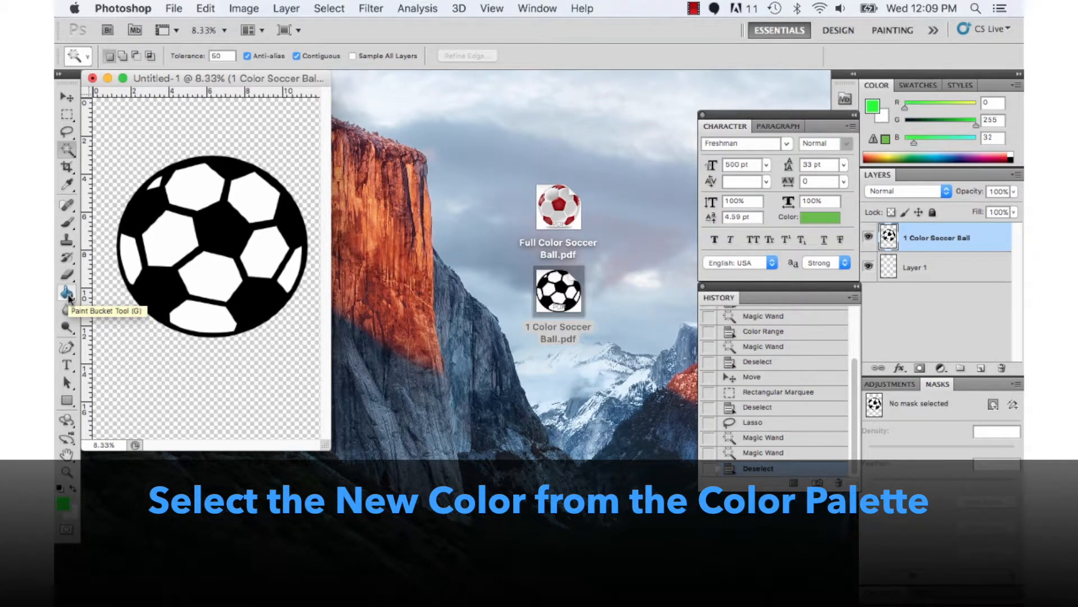
# - Add the letter "A" as green text and move it over the upper half of the soccer ball
pyautogui.click(67, 365)
pyautogui.click(144, 145)
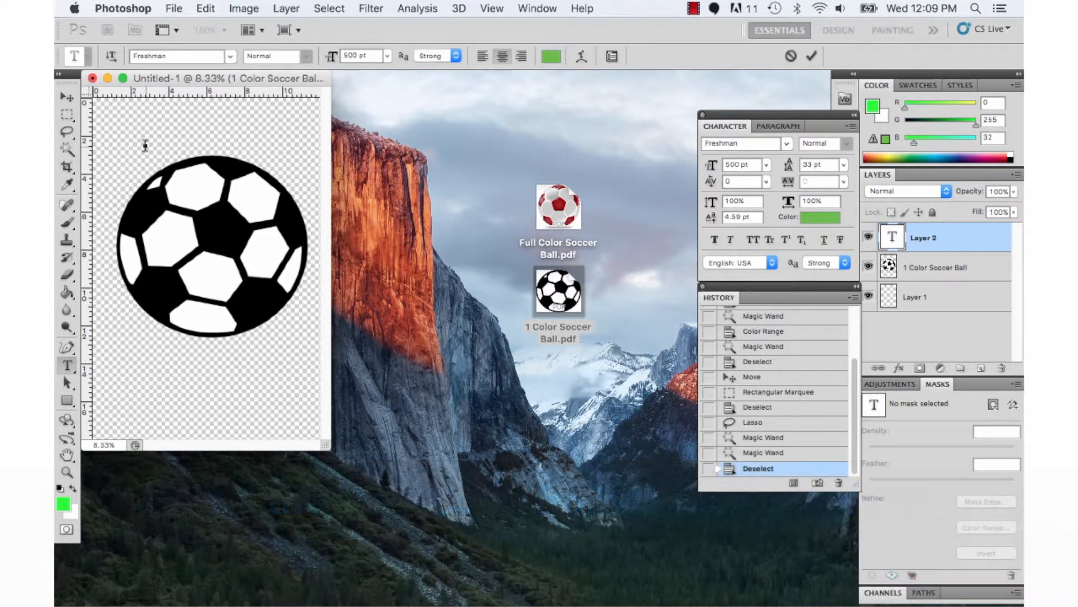
pyautogui.write('A')
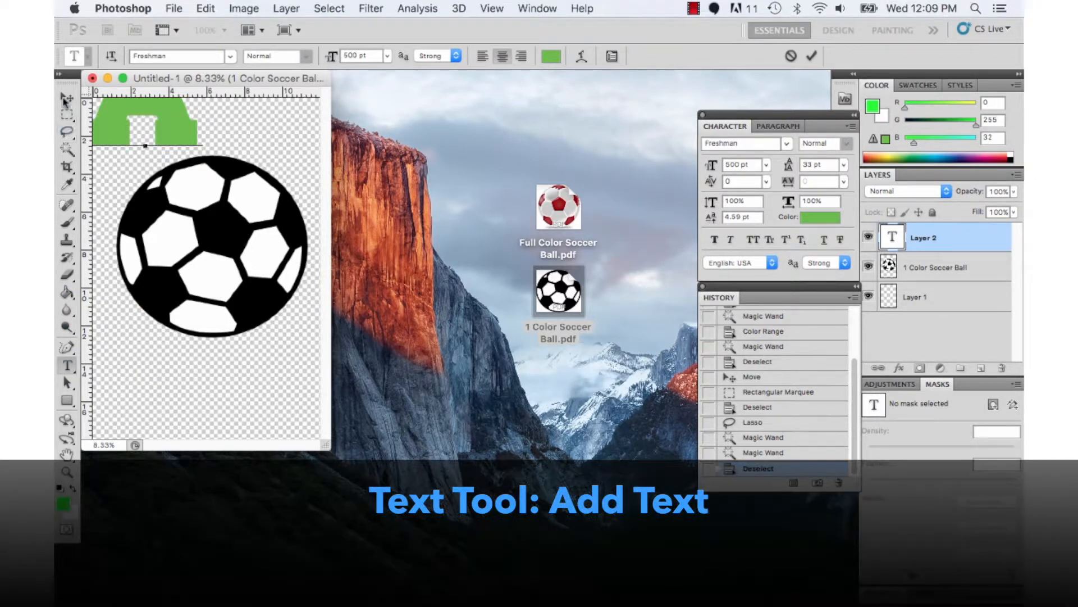
pyautogui.click(66, 99)
pyautogui.moveTo(101, 148); pyautogui.dragTo(168, 235)
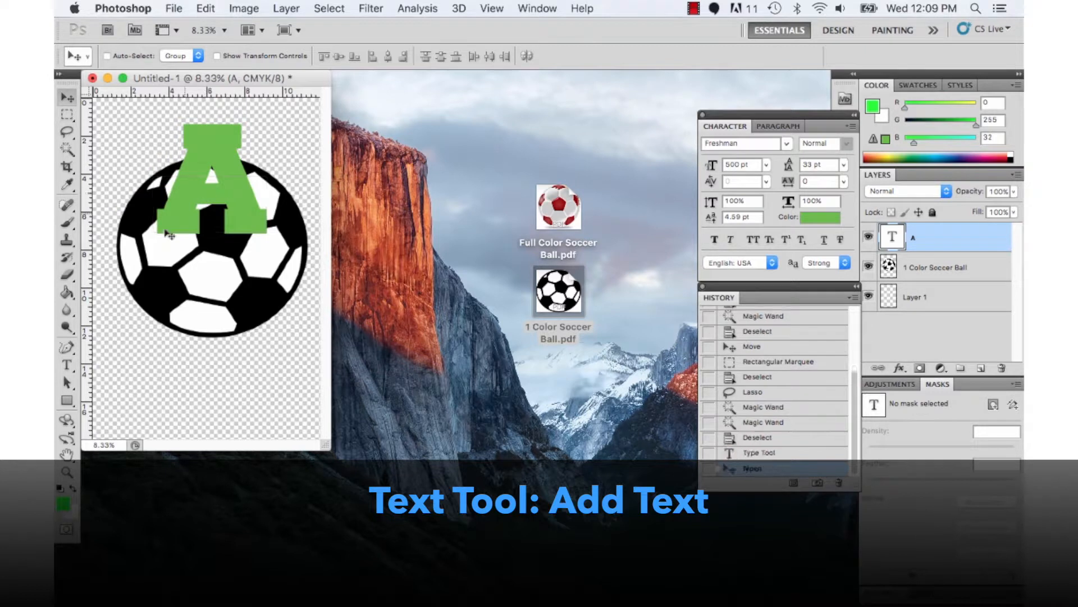
# - Try an Arc warp on the letter A and discard the transformation
pyautogui.click(205, 8)
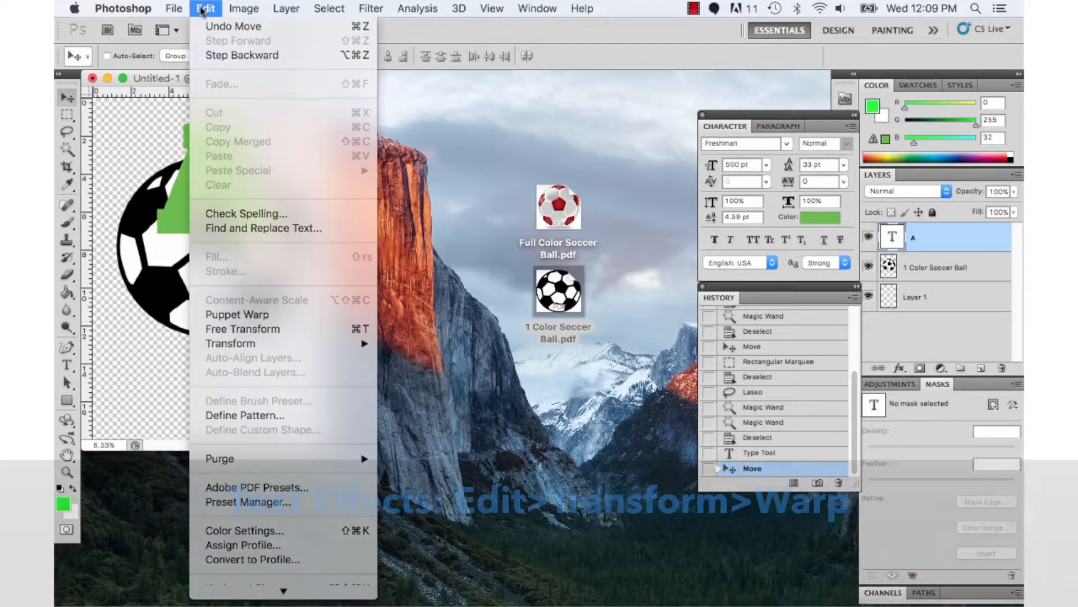
pyautogui.moveTo(240, 346)
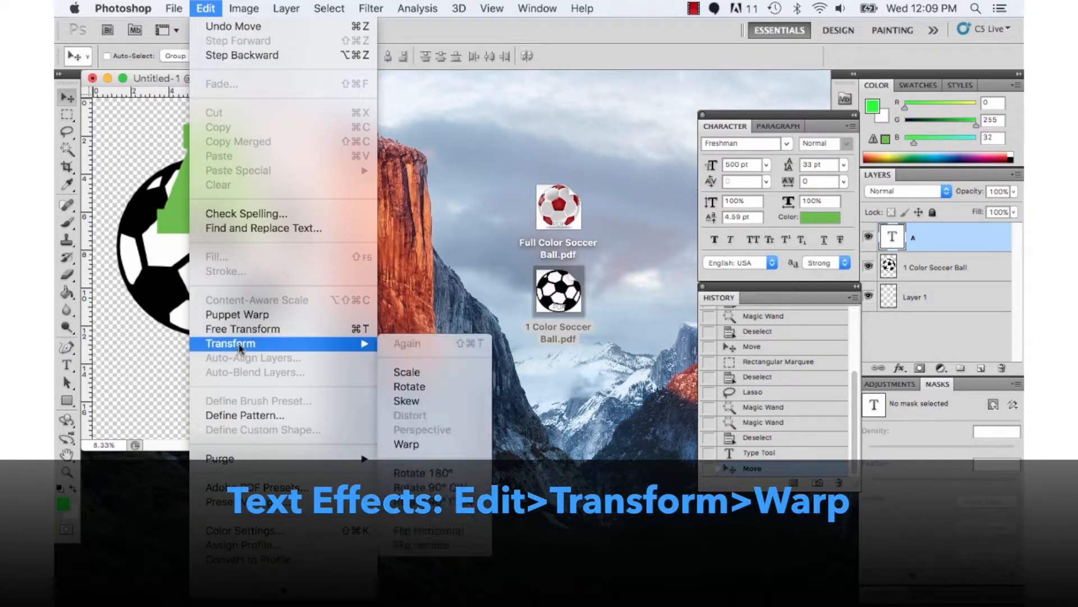
pyautogui.click(419, 444)
pyautogui.click(256, 57)
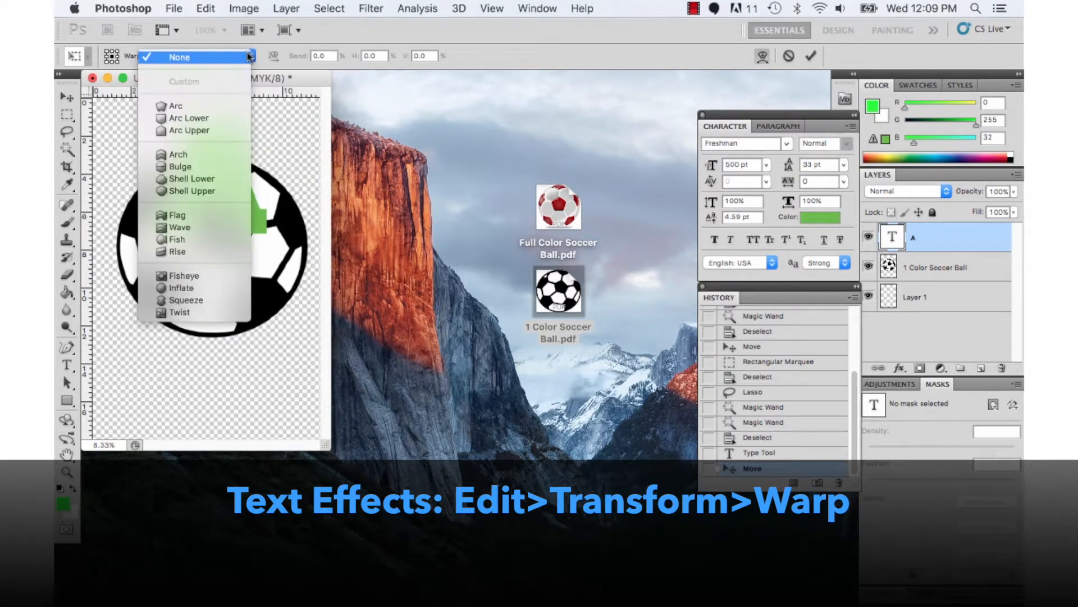
pyautogui.click(228, 108)
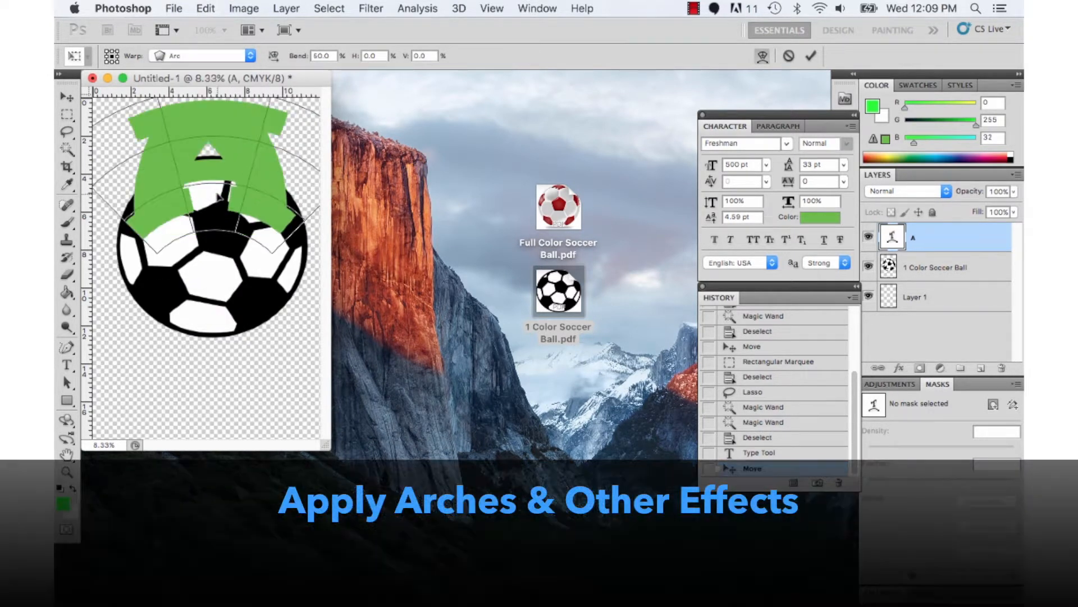
pyautogui.click(245, 56)
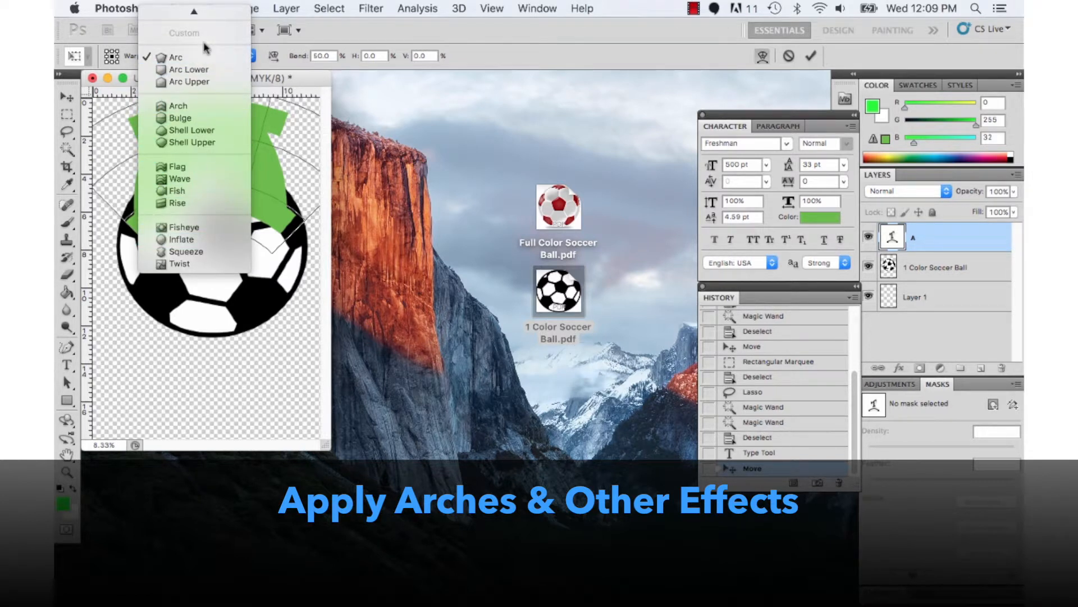
pyautogui.click(168, 57)
pyautogui.click(63, 96)
pyautogui.click(494, 232)
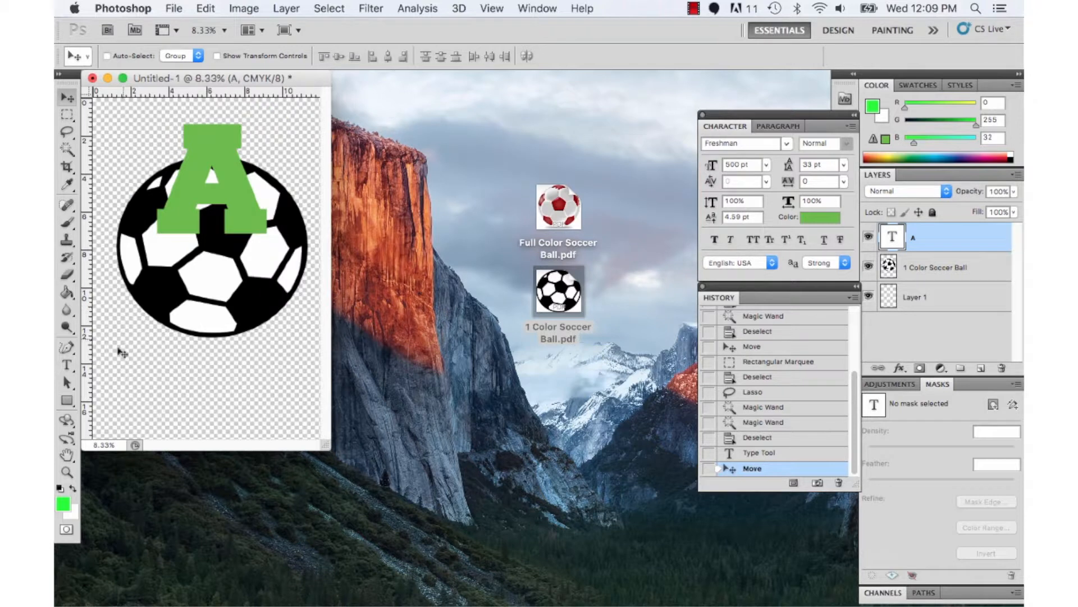
# - Draw a wide, thin green rectangle centred below the soccer ball, and look through the other shape tools
pyautogui.click(67, 400)
pyautogui.moveTo(139, 385); pyautogui.dragTo(248, 405)
pyautogui.moveTo(67, 402); pyautogui.dragTo(133, 467)
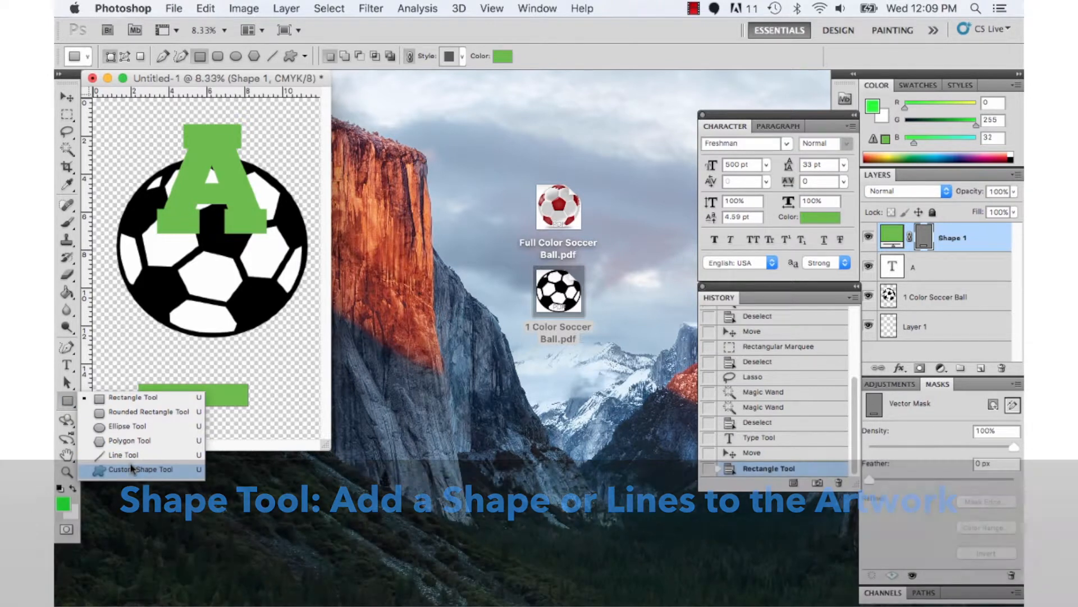
# - Set the foreground color to black by sampling a black area of the soccer ball
pyautogui.click(62, 504)
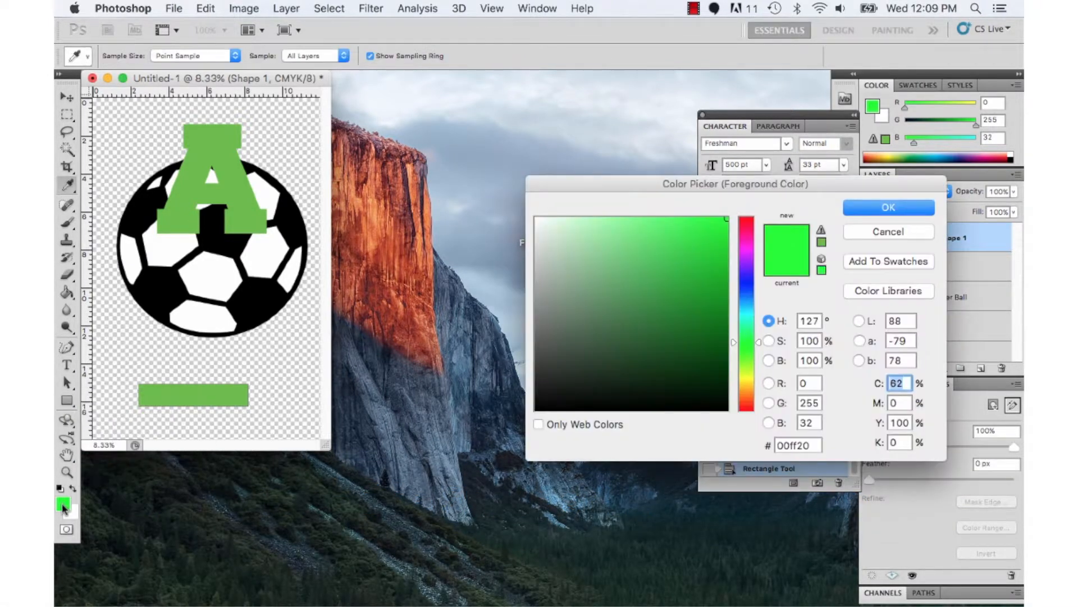
pyautogui.moveTo(640, 323)
pyautogui.mouseDown()
pyautogui.moveTo(587, 257)
pyautogui.moveTo(614, 380)
pyautogui.moveTo(702, 344)
pyautogui.moveTo(638, 260)
pyautogui.mouseUp()
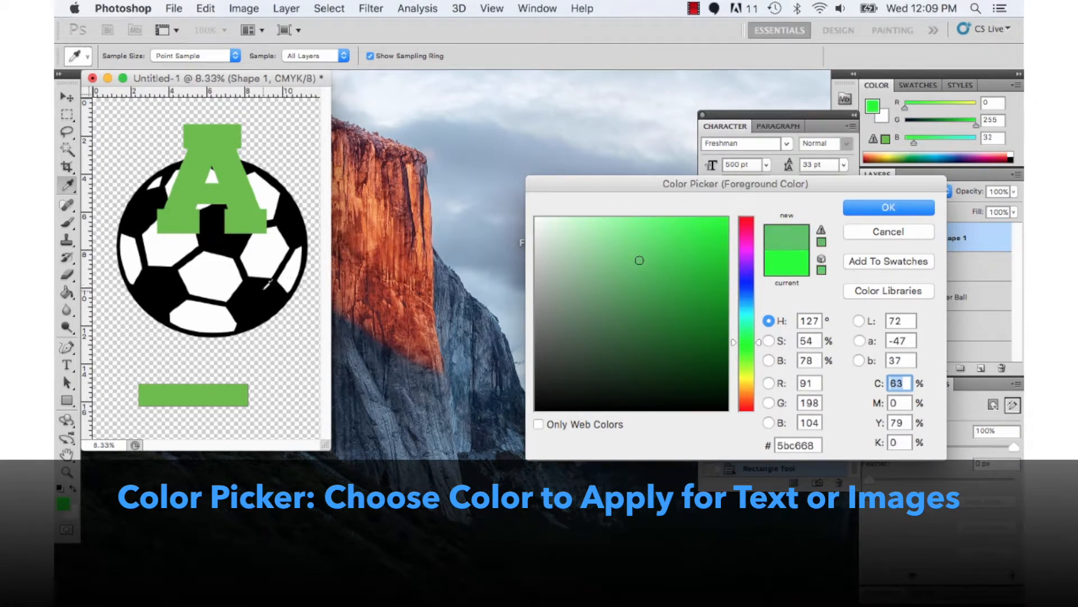
pyautogui.click(260, 290)
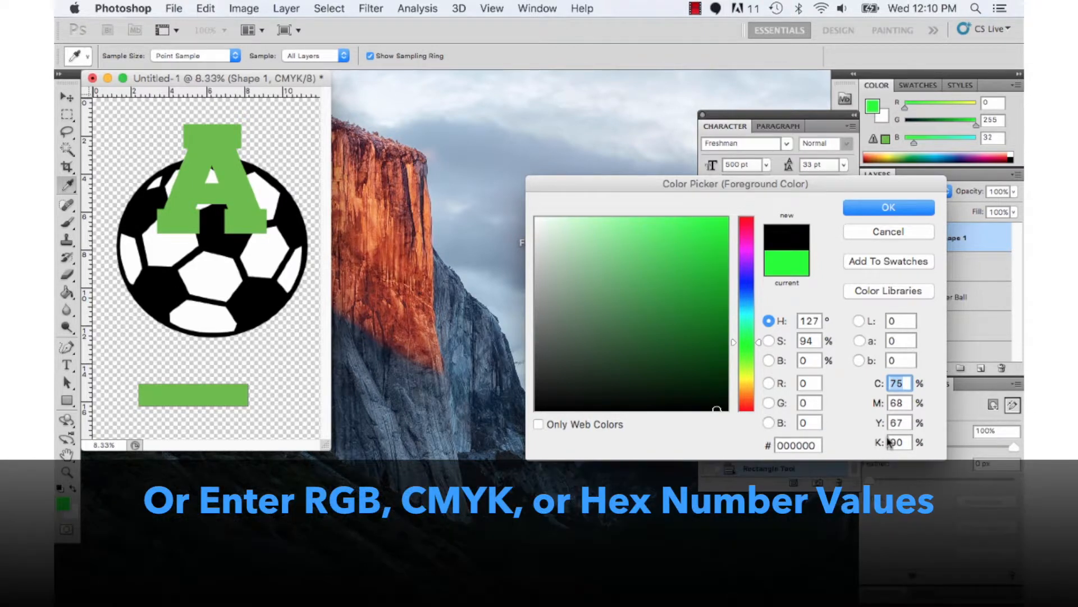
pyautogui.click(881, 207)
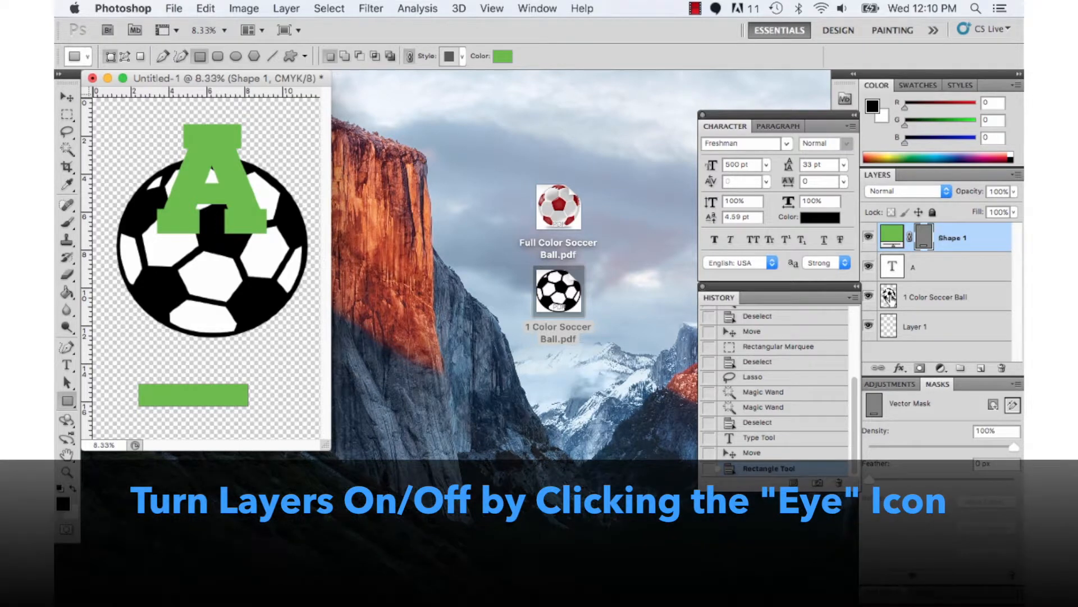
# - Hide the Shape 1 layer and move the letter A down to the lower edge of the soccer ball
pyautogui.click(869, 237)
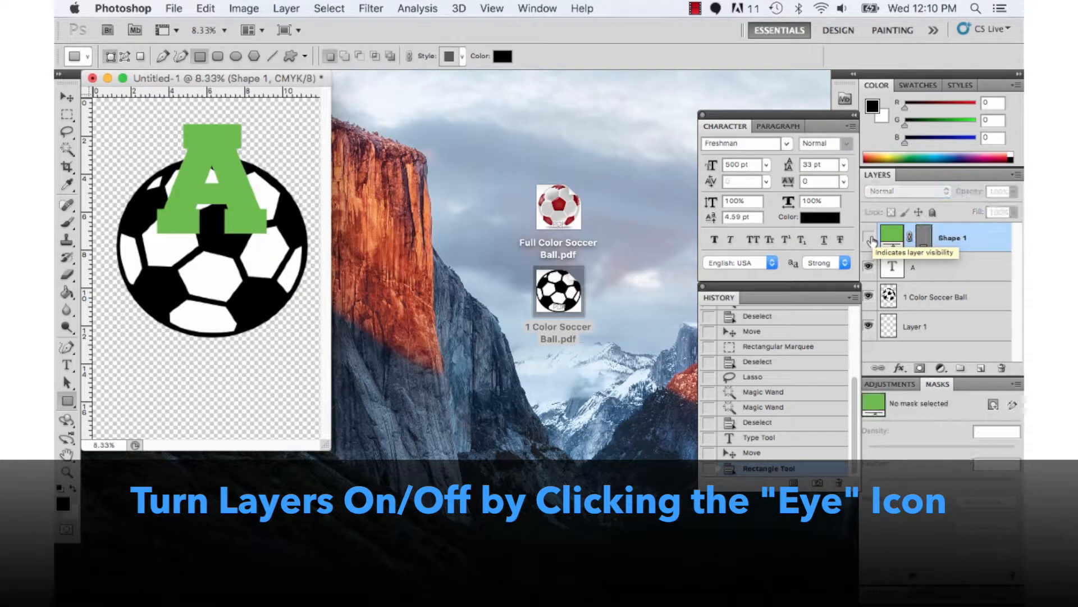
pyautogui.click(947, 268)
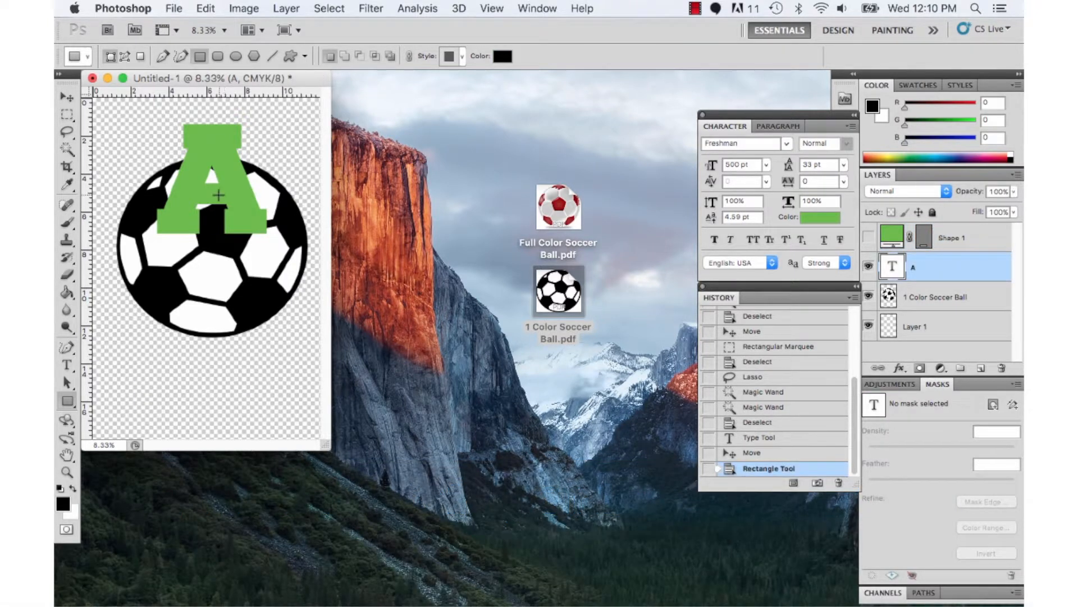
pyautogui.press('v')
pyautogui.moveTo(197, 157); pyautogui.dragTo(201, 340)
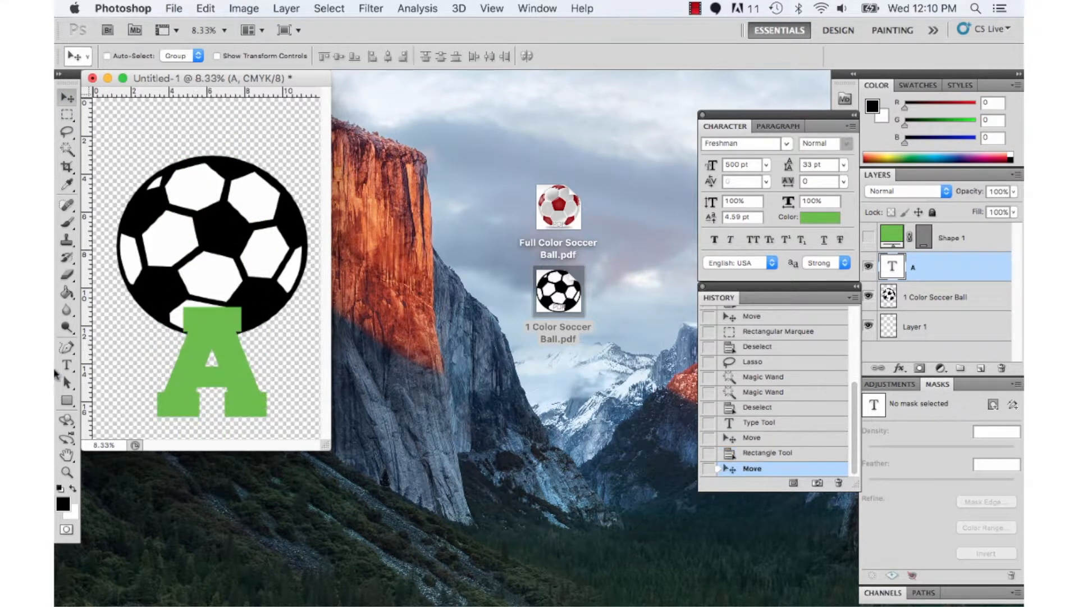
# - Replace the letter A with "SOCCER" at 200 pt and move the text up directly beneath the soccer ball
pyautogui.click(66, 365)
pyautogui.doubleClick(240, 364)
pyautogui.write('SOCCER')
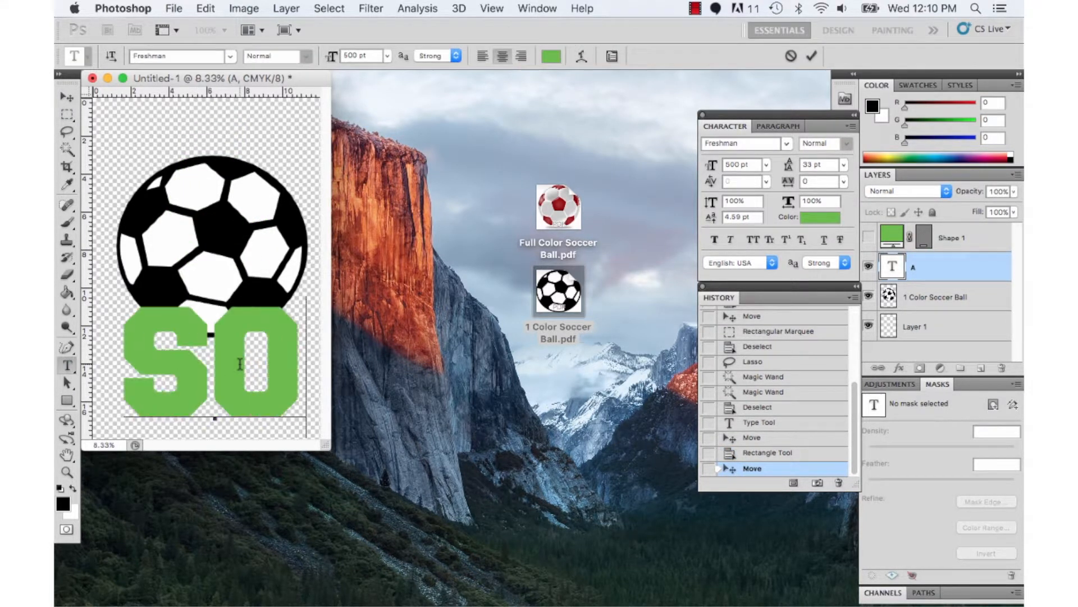
pyautogui.press('super+a')
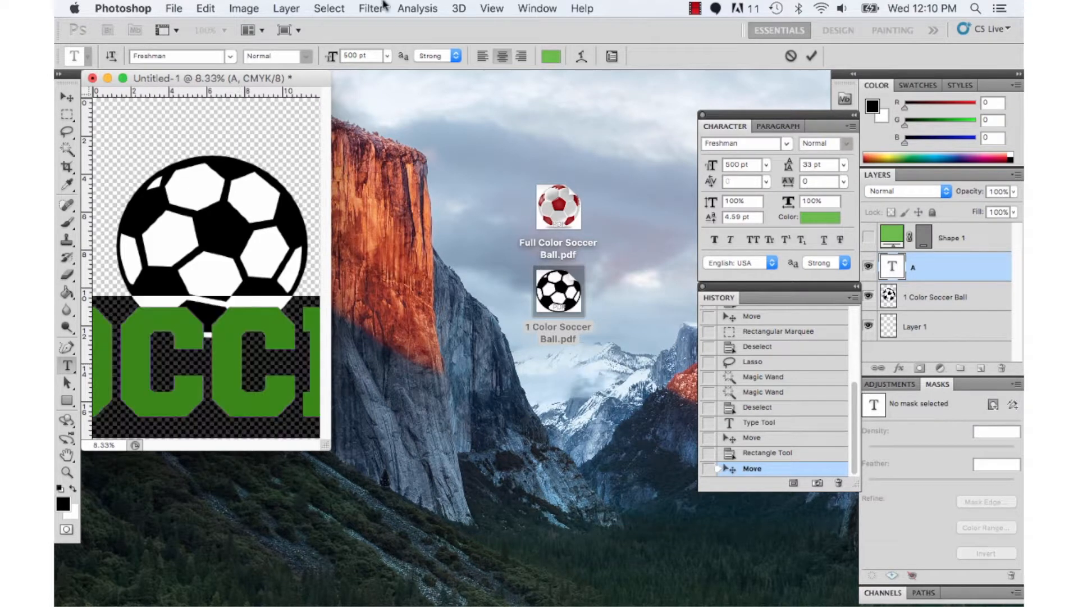
pyautogui.click(355, 54)
pyautogui.write('200')
pyautogui.press('Return')
pyautogui.click(67, 97)
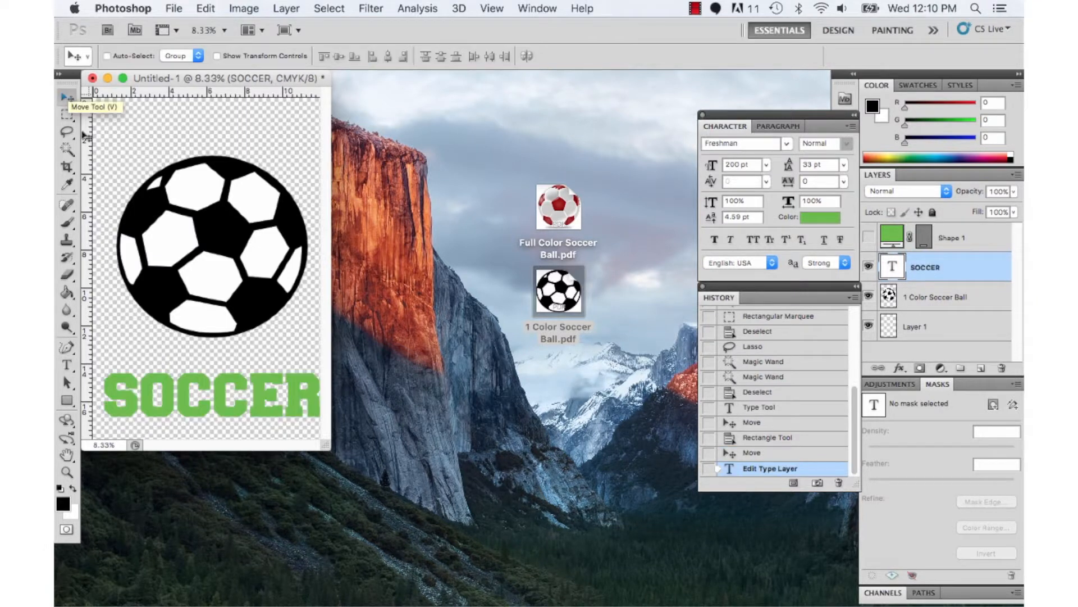
pyautogui.moveTo(232, 391); pyautogui.dragTo(229, 358)
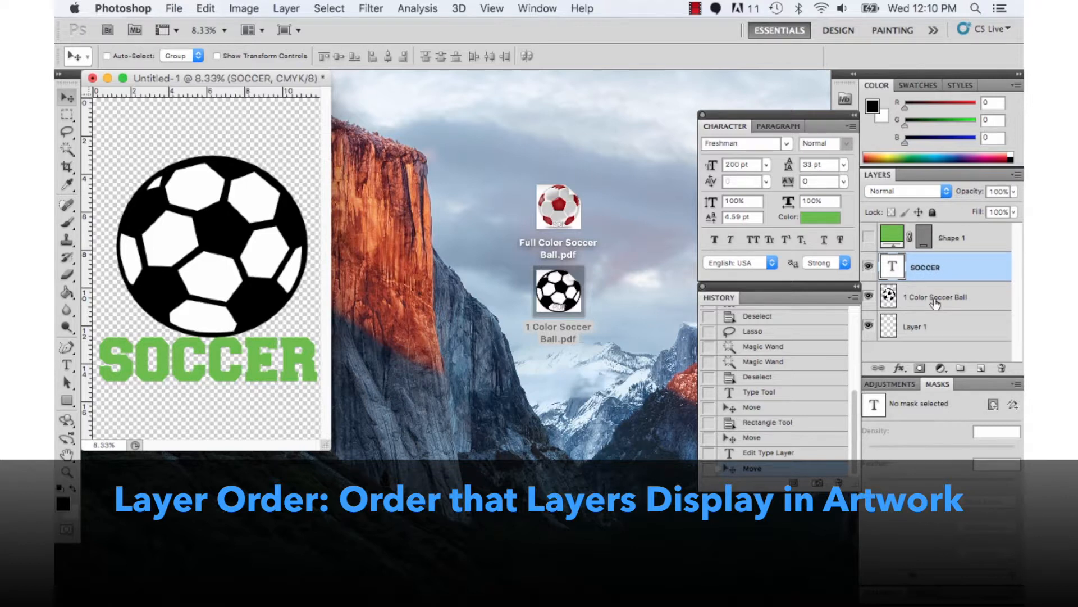
# - Move the SOCCER text over the ball's middle, trying its layer first behind the ball and then in front of it
pyautogui.press('super+bracketleft')
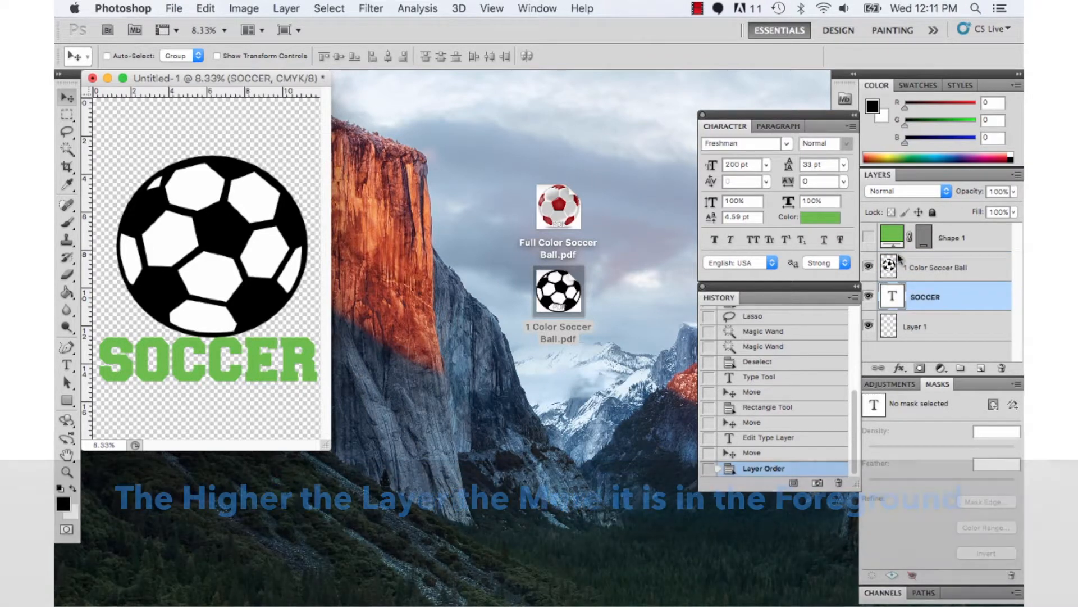
pyautogui.moveTo(286, 357); pyautogui.dragTo(286, 268)
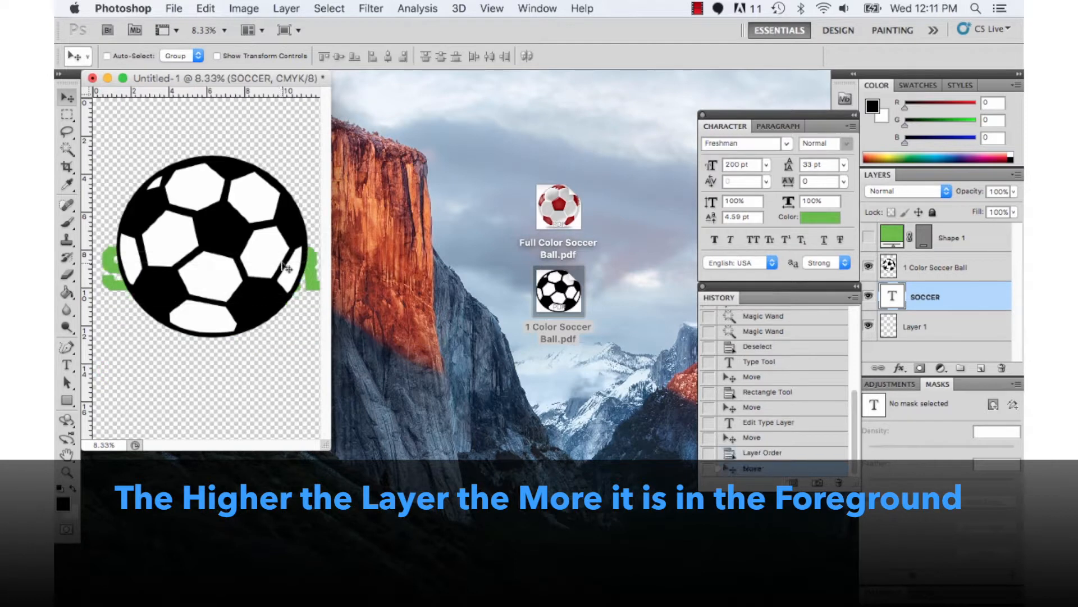
pyautogui.moveTo(958, 296); pyautogui.dragTo(955, 256)
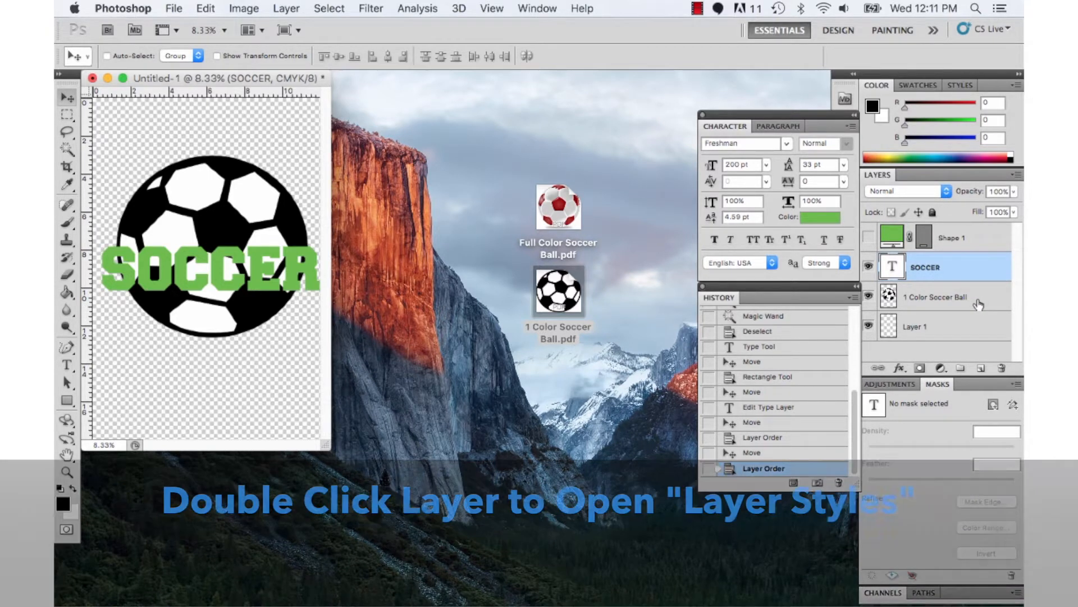
# - Try a Color Overlay layer style on the 1 Color Soccer Ball layer and turn it off again
pyautogui.click(928, 304)
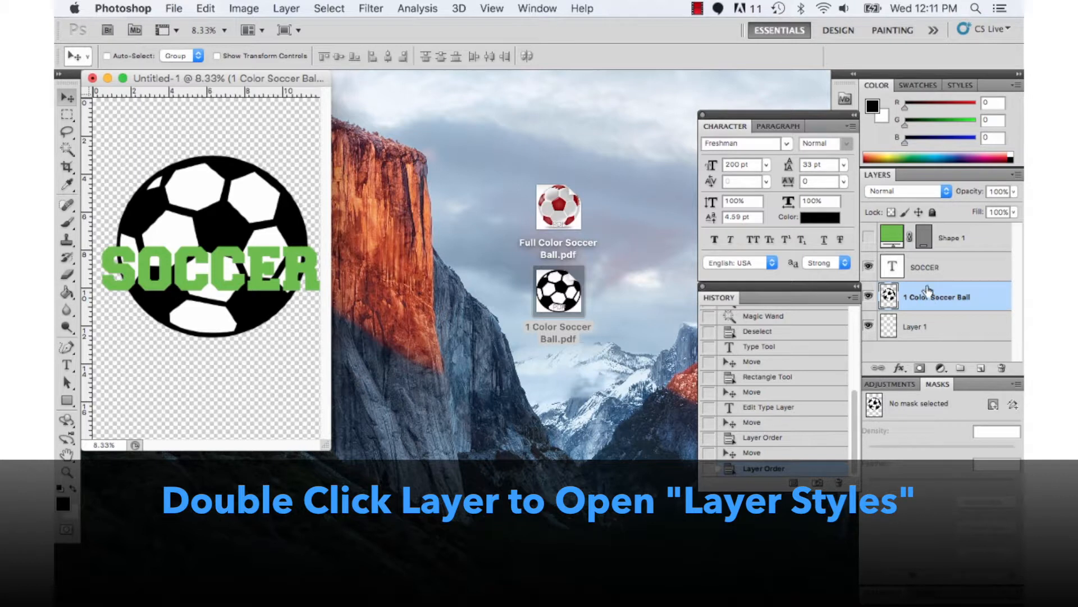
pyautogui.doubleClick(928, 290)
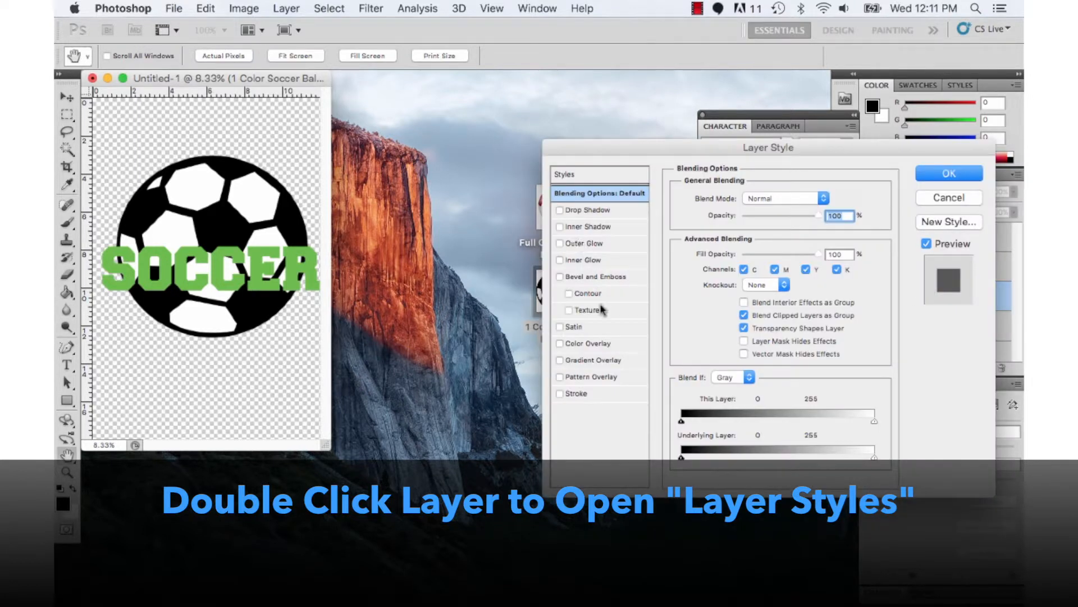
pyautogui.click(581, 345)
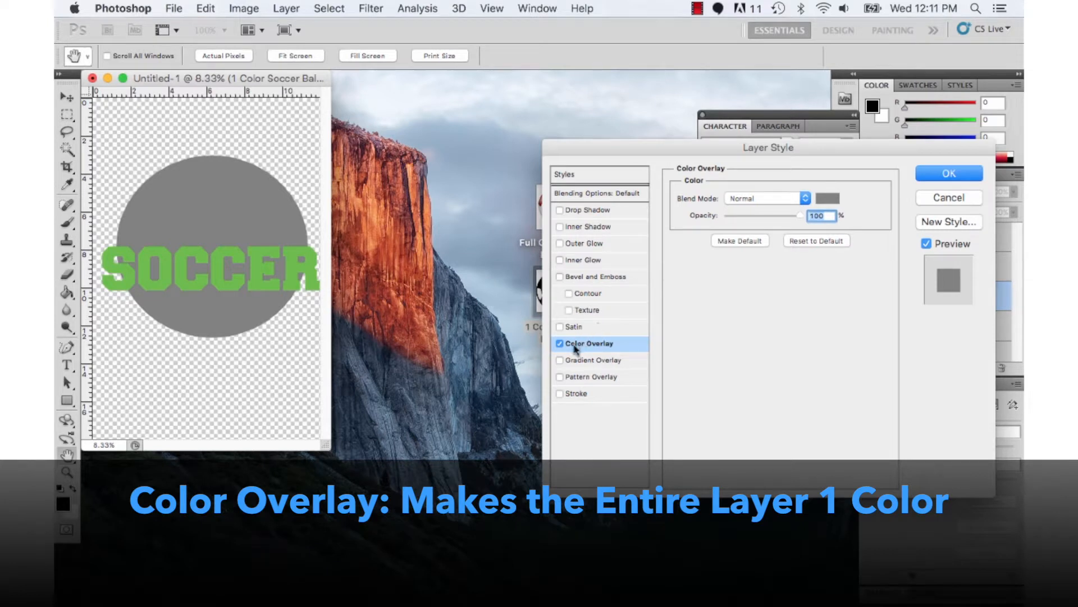
pyautogui.click(560, 343)
# - Try a 50 px blue (2a00ff) outside Stroke on the soccer ball layer and discard the layer style changes
pyautogui.click(560, 394)
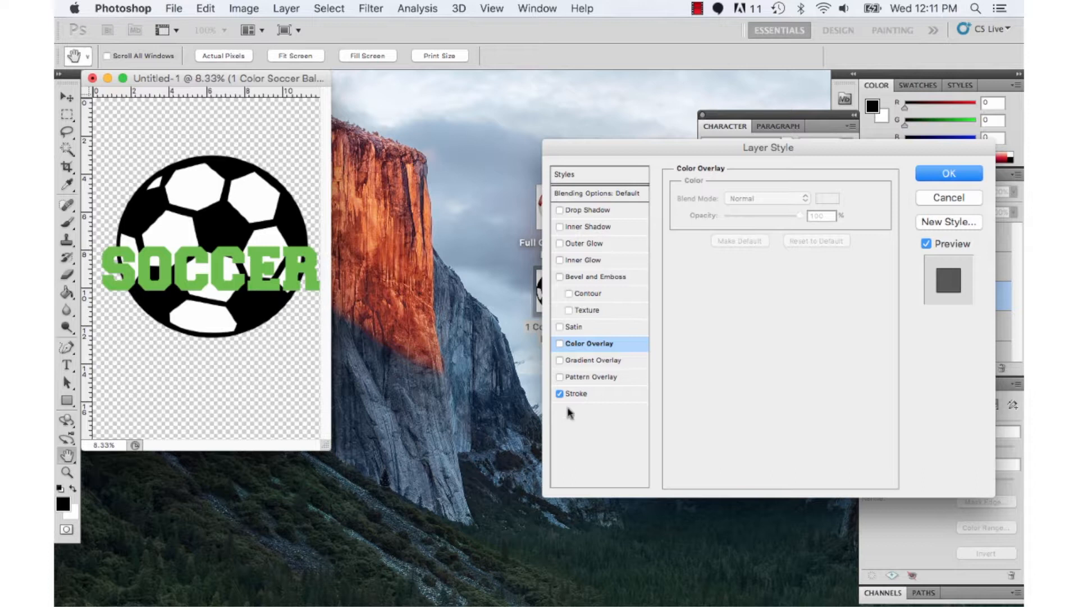
pyautogui.click(577, 393)
pyautogui.click(713, 298)
pyautogui.moveTo(709, 329); pyautogui.dragTo(735, 149)
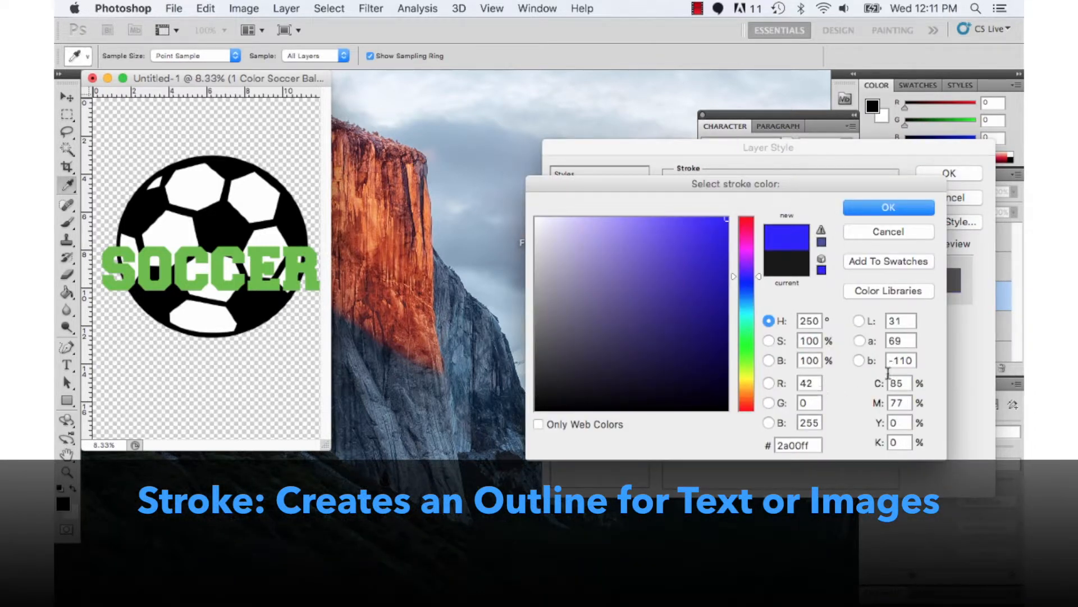
pyautogui.click(889, 207)
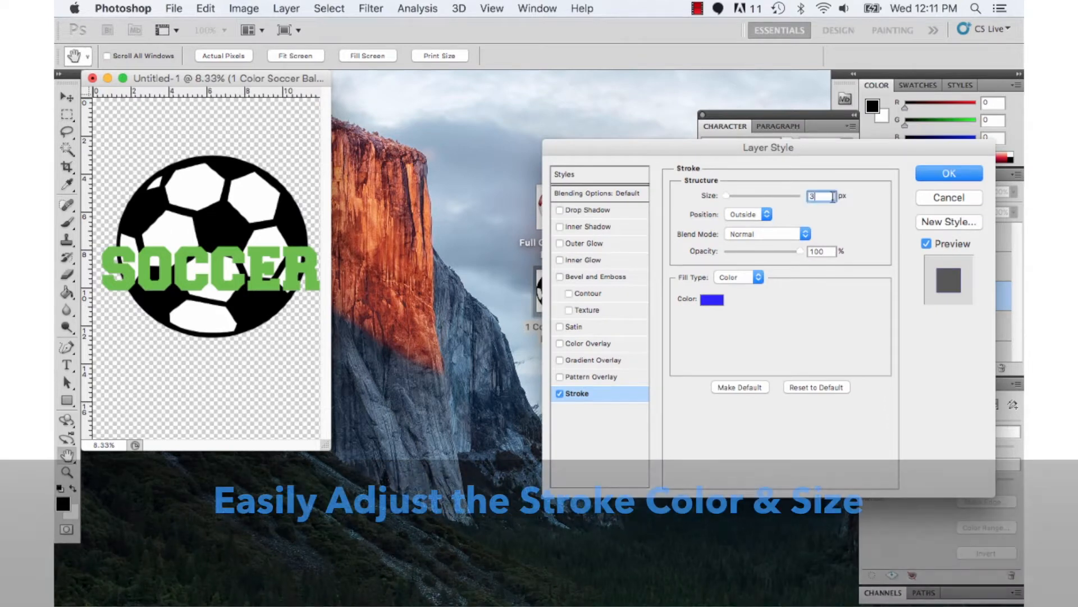
pyautogui.write('50')
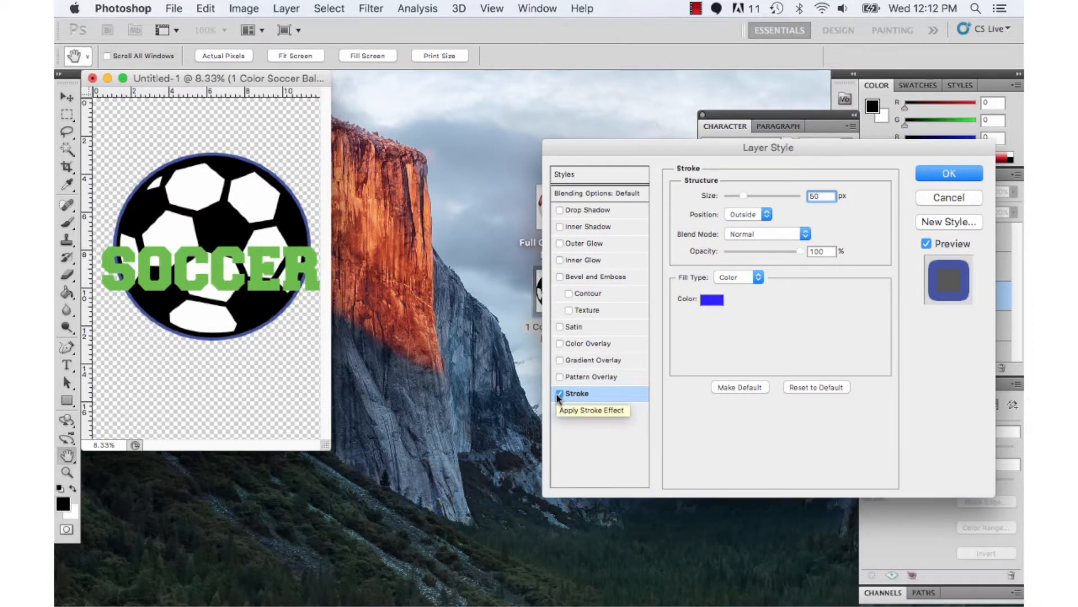
pyautogui.click(559, 393)
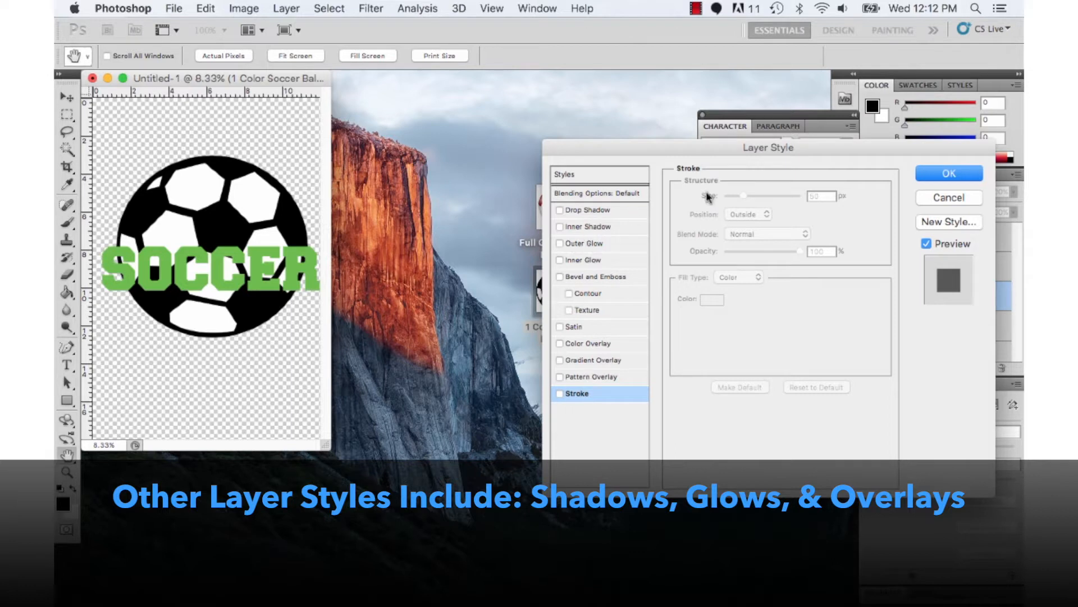
pyautogui.click(952, 200)
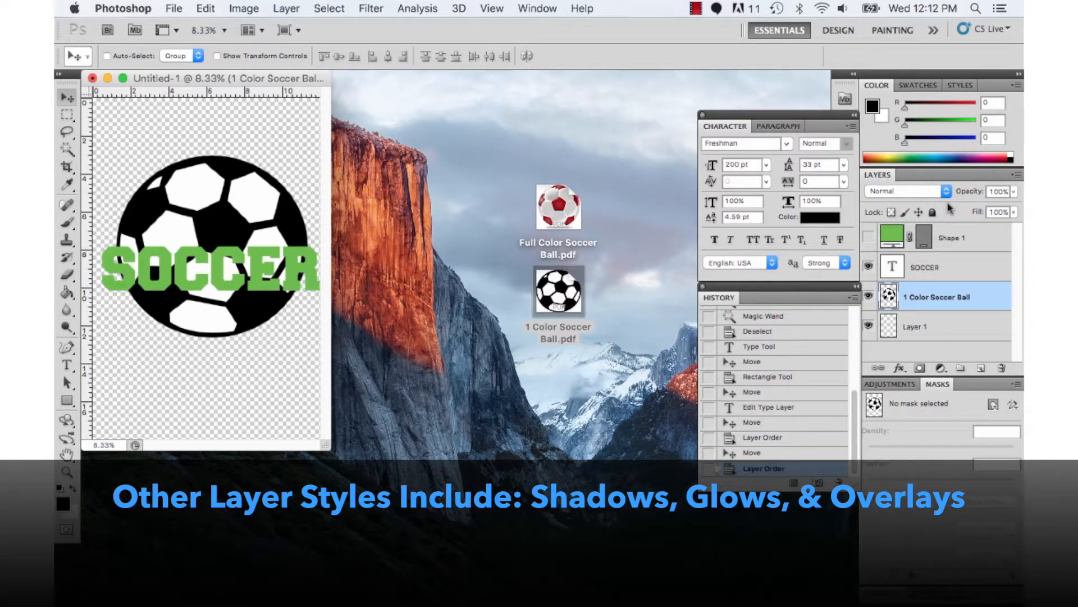
# - Create a new layer group at the top of the stack and move all four layers into it
pyautogui.click(960, 369)
pyautogui.moveTo(927, 291); pyautogui.dragTo(928, 231)
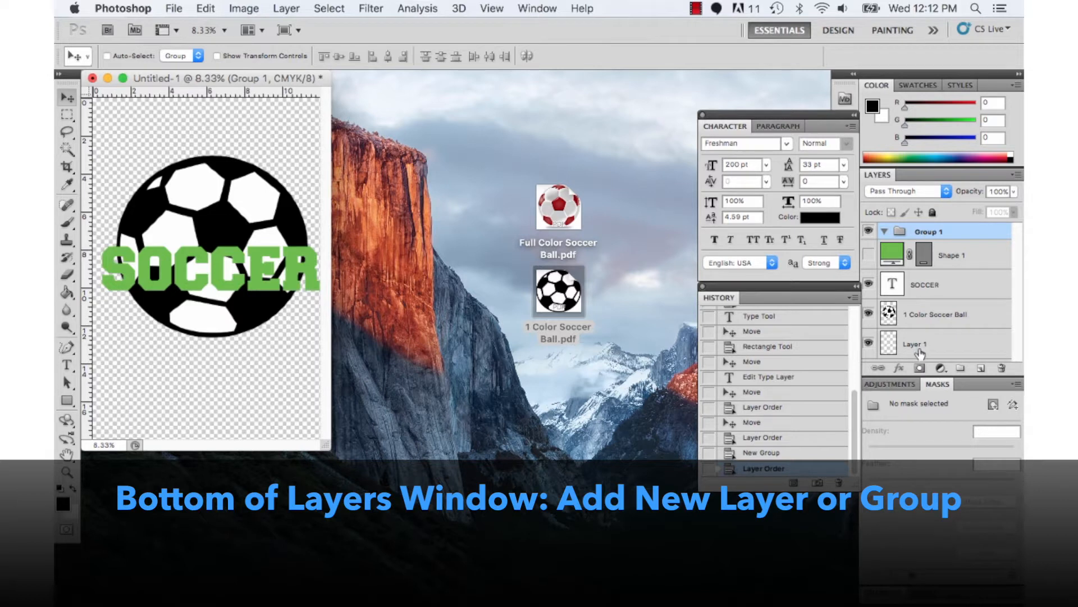
pyautogui.click(919, 347)
pyautogui.keyDown('shift'); pyautogui.click(949, 251); pyautogui.keyUp('shift')
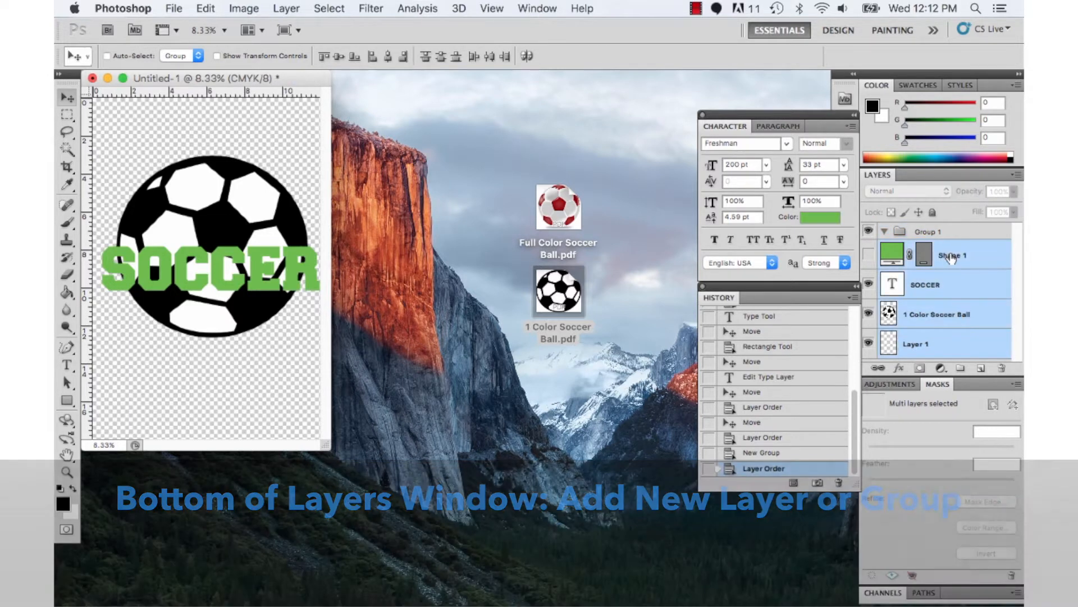
pyautogui.moveTo(949, 251); pyautogui.dragTo(928, 231)
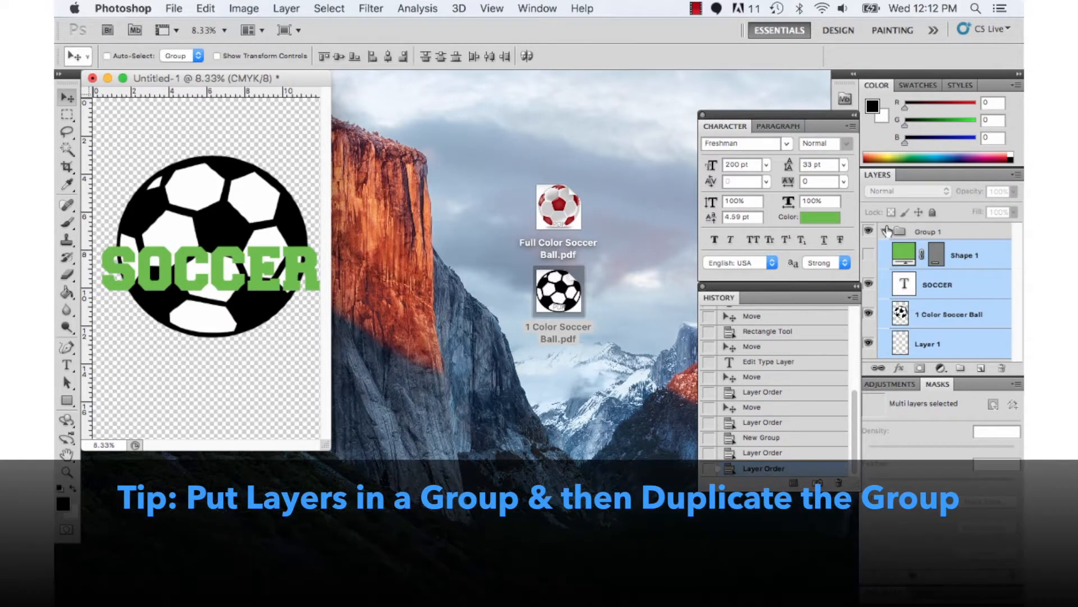
# - Collapse Group 1 and switch its visibility off and back on
pyautogui.click(885, 230)
pyautogui.click(868, 231)
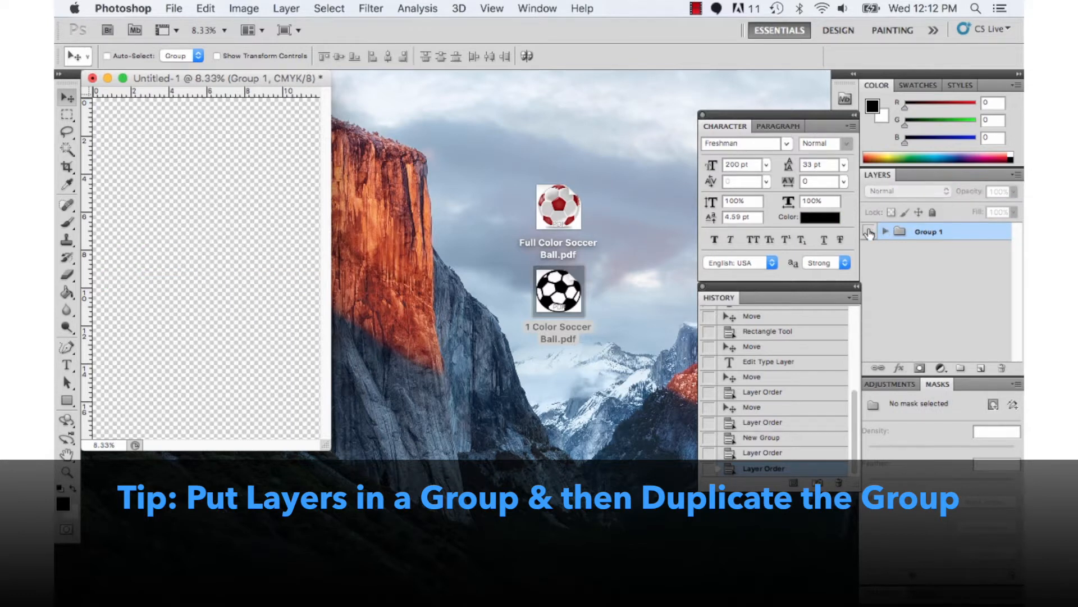
pyautogui.click(868, 232)
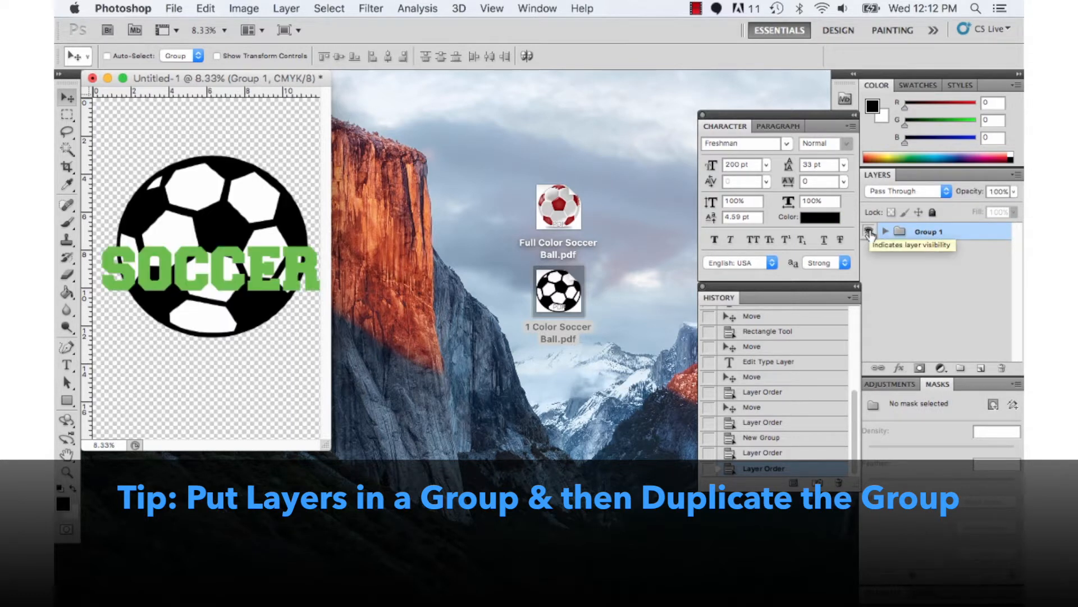
# - Duplicate Group 1 as "Group 1 copy" in the same document and hide the original group
pyautogui.rightClick(933, 232)
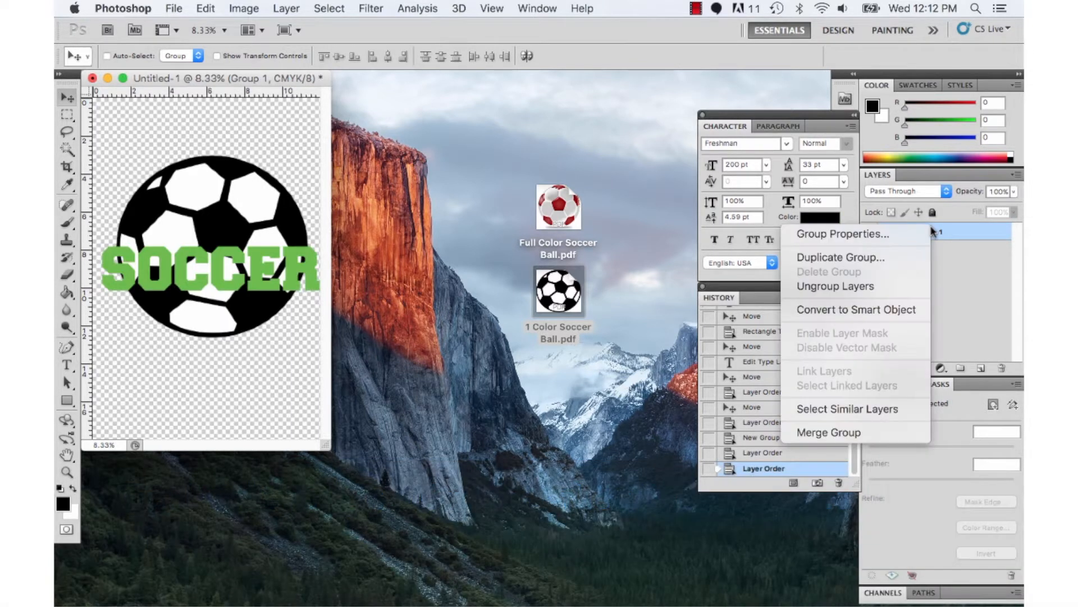
pyautogui.click(886, 258)
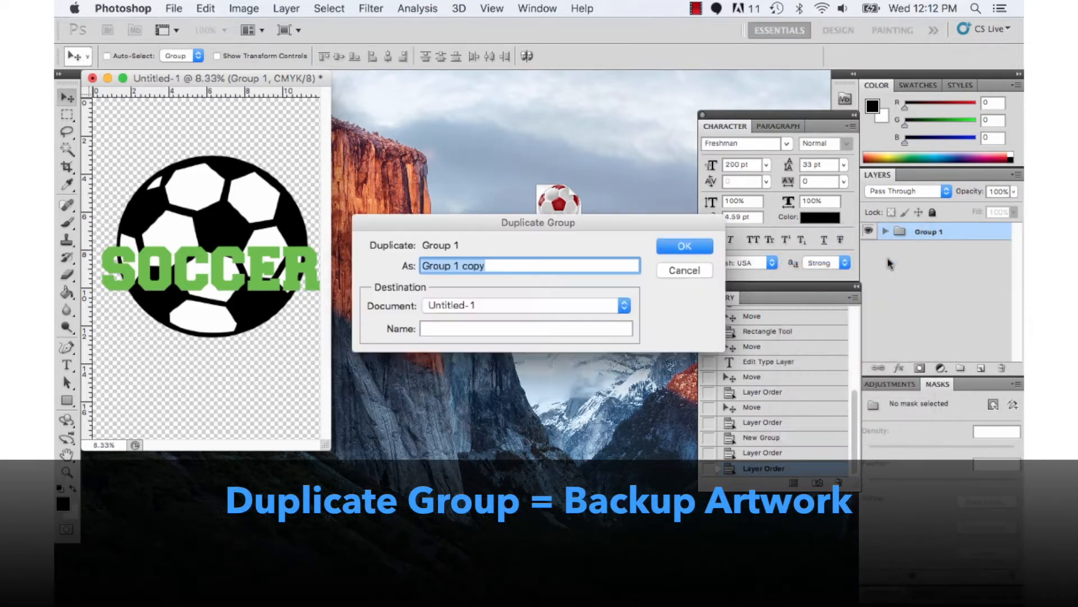
pyautogui.click(709, 250)
pyautogui.click(869, 249)
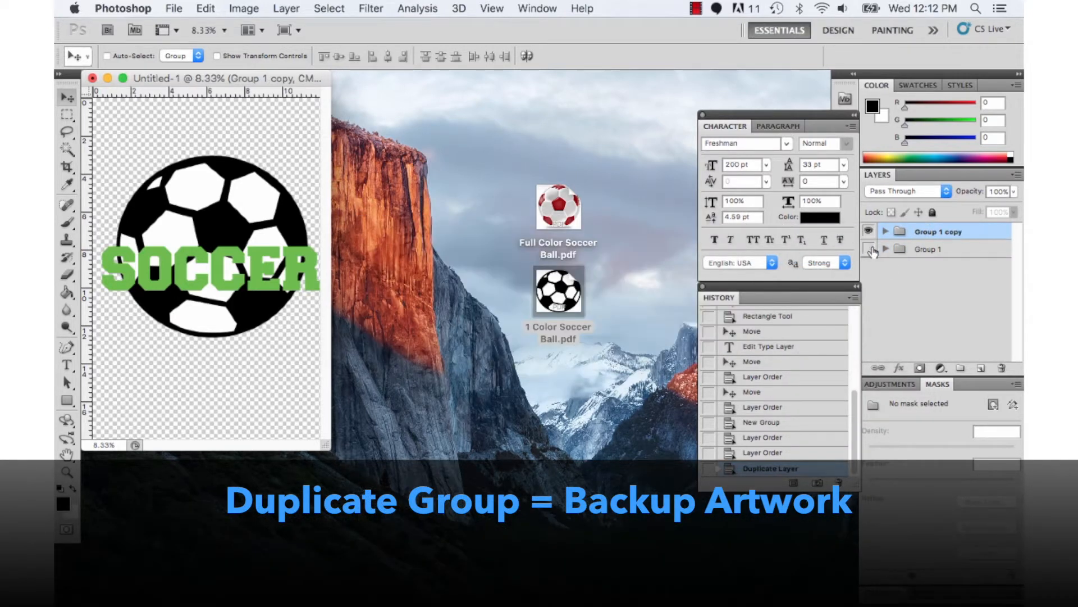
# - Check the layers inside Group 1 copy and convert the group to a smart object
pyautogui.click(886, 232)
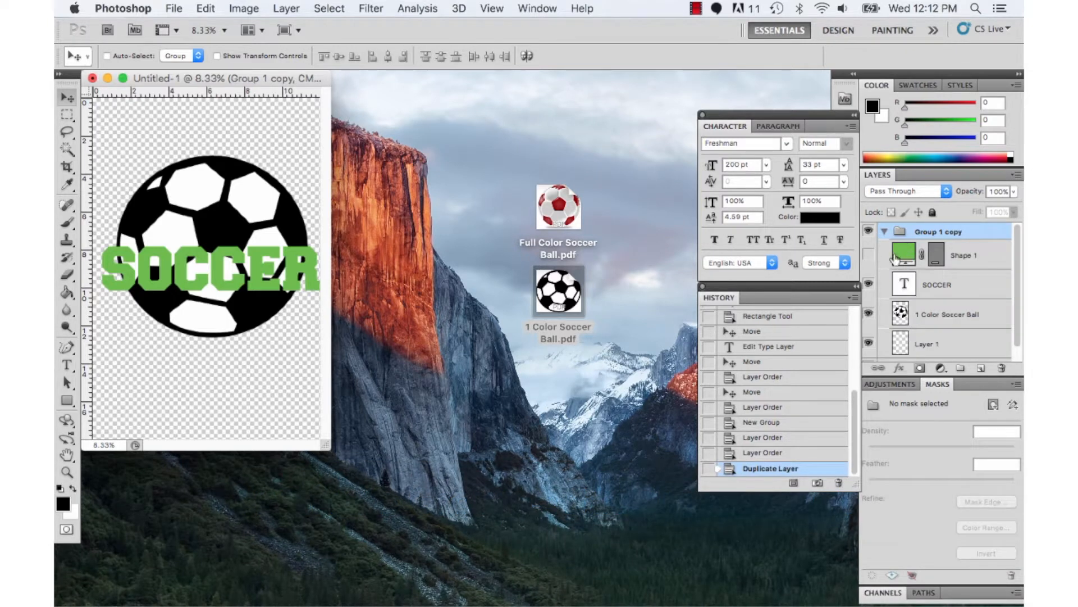
pyautogui.click(884, 232)
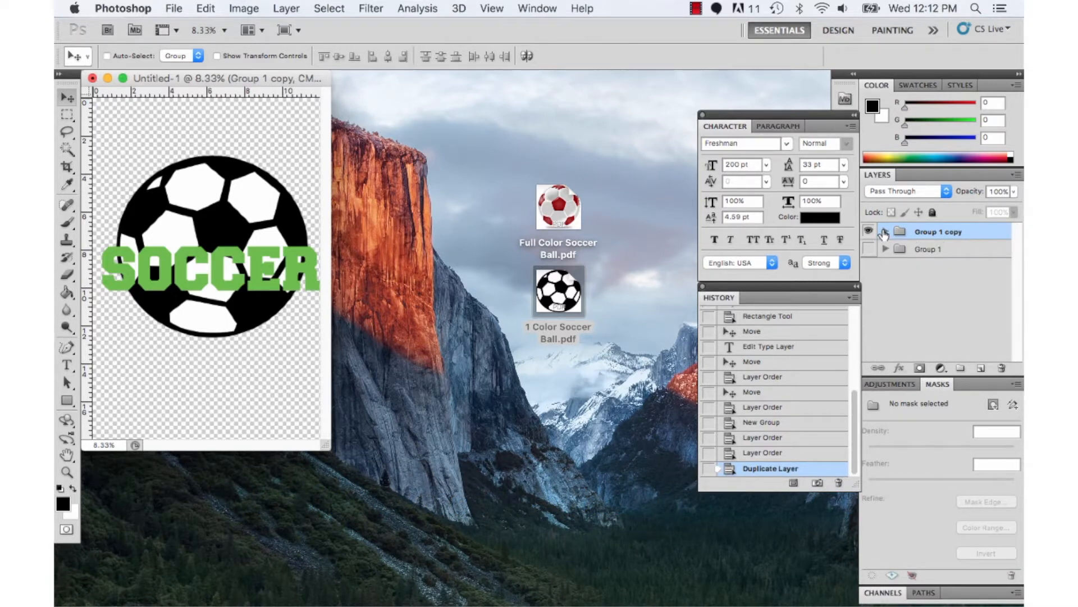
pyautogui.rightClick(924, 231)
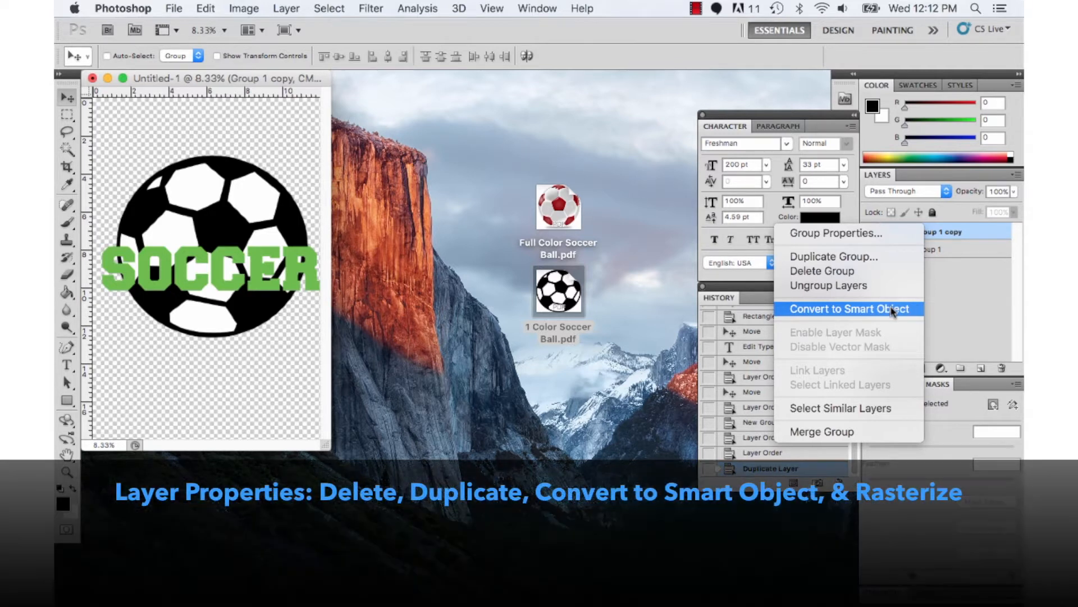
pyautogui.click(894, 308)
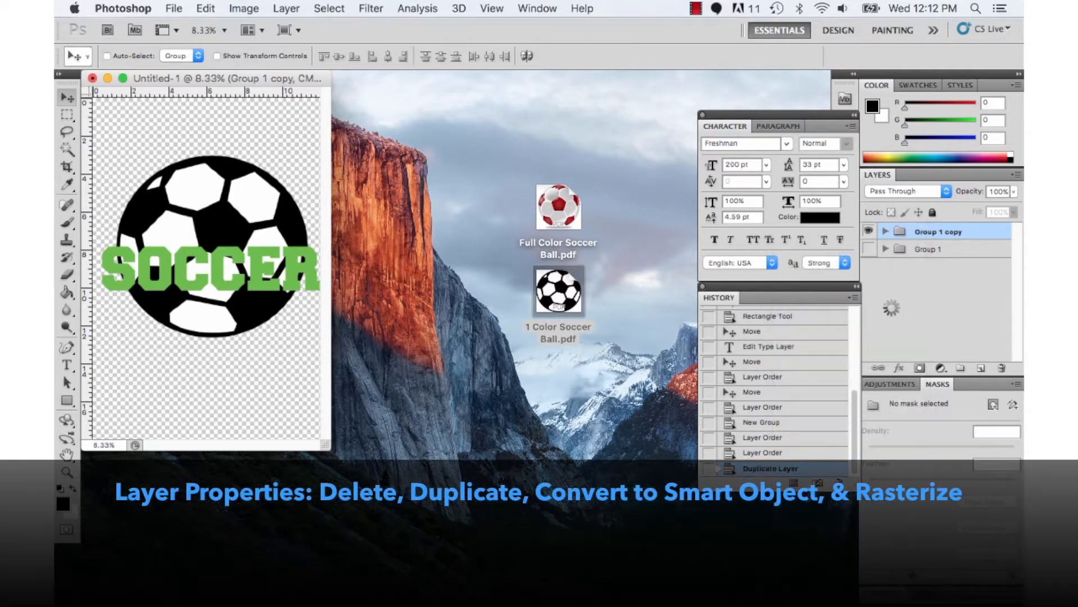
# - Rasterize the Group 1 copy smart object
pyautogui.rightClick(941, 238)
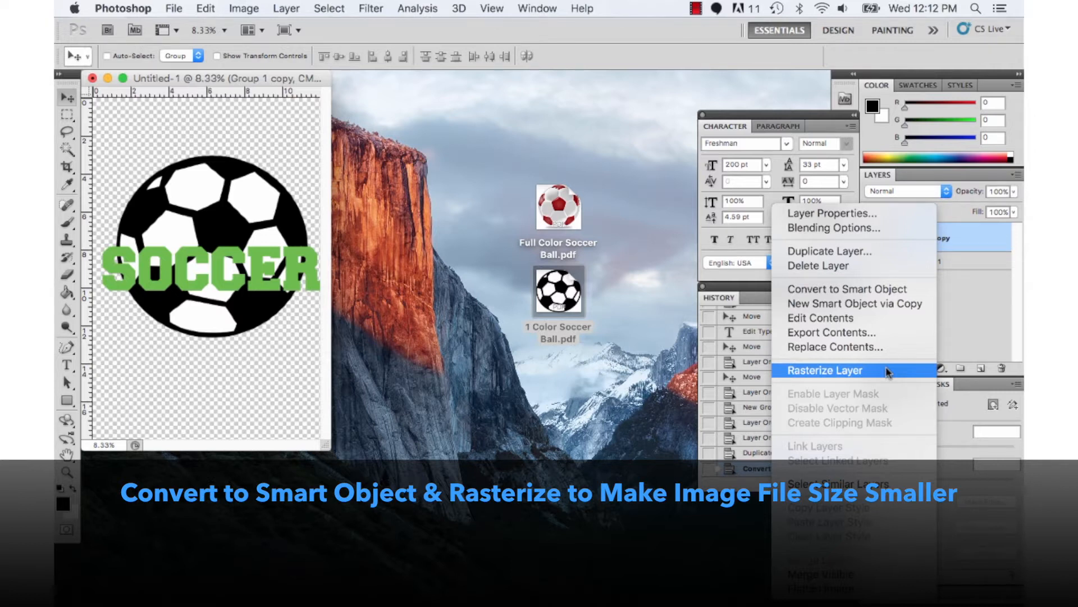
pyautogui.click(886, 370)
# - Examine the edges of the rasterized lettering and ball up close at 66.7% magnification, including the ball's outer curve
pyautogui.press('super+plus')
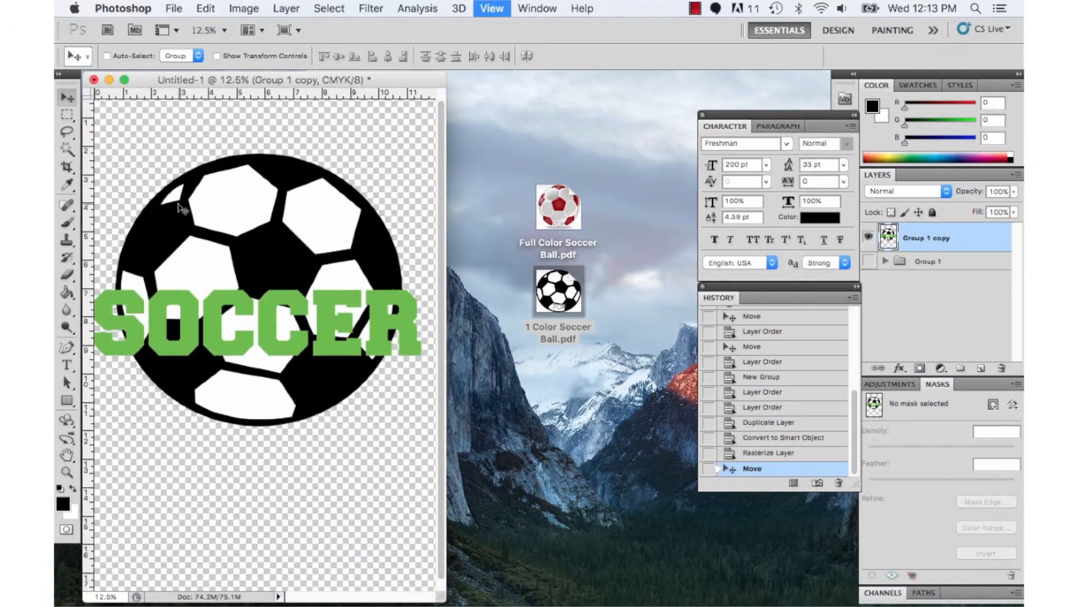
pyautogui.press('super+plus')
pyautogui.press('super+plus')
pyautogui.press('super+plus')
pyautogui.press('super+plus')
pyautogui.press('super+plus')
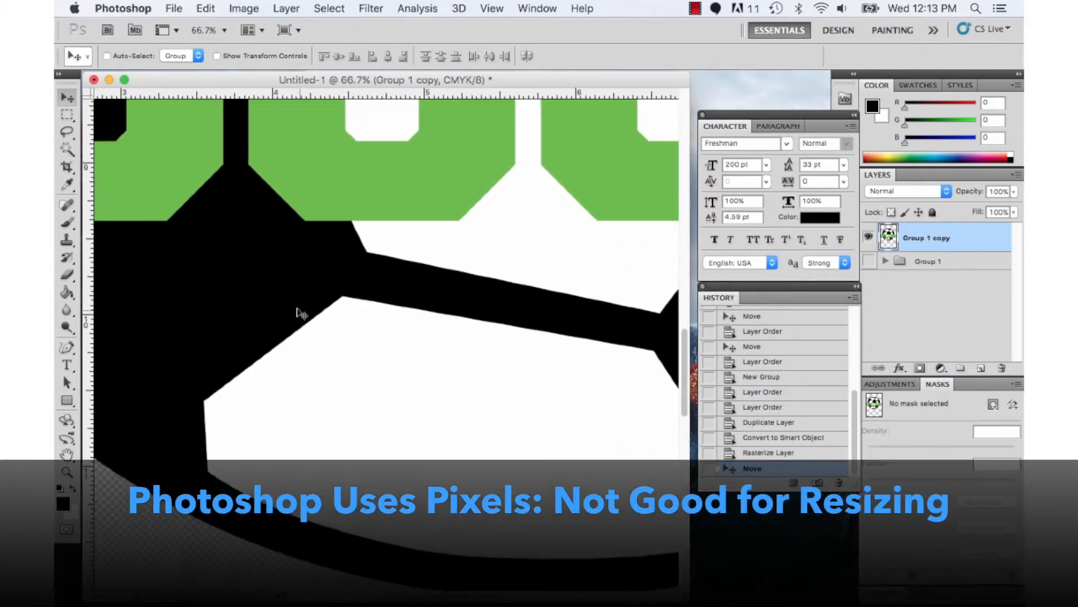
pyautogui.hscroll(-5, 298, 312)
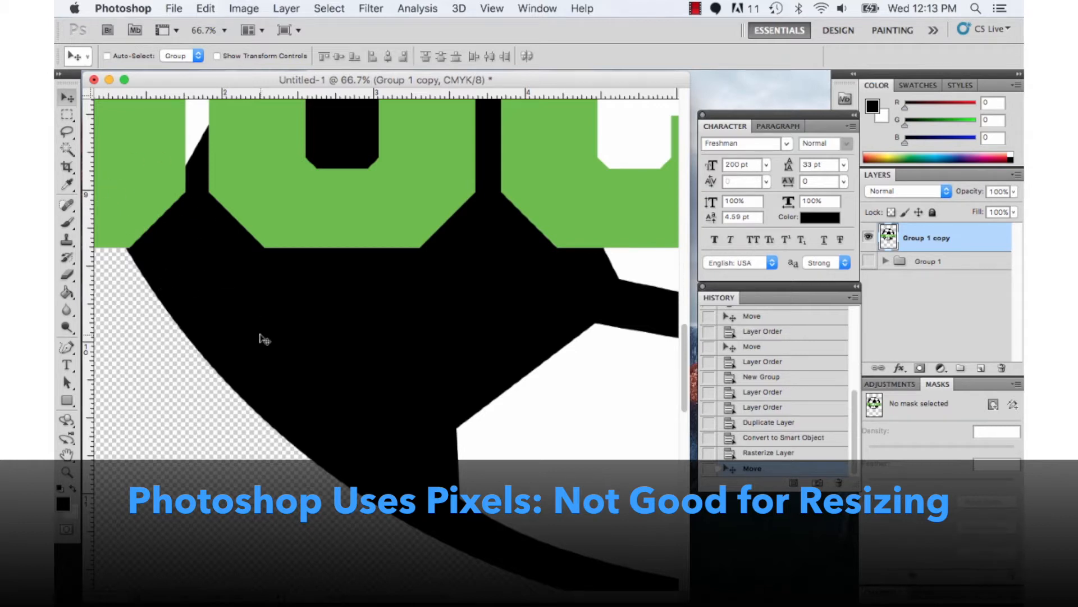
pyautogui.press('super+minus')
pyautogui.press('super+minus')
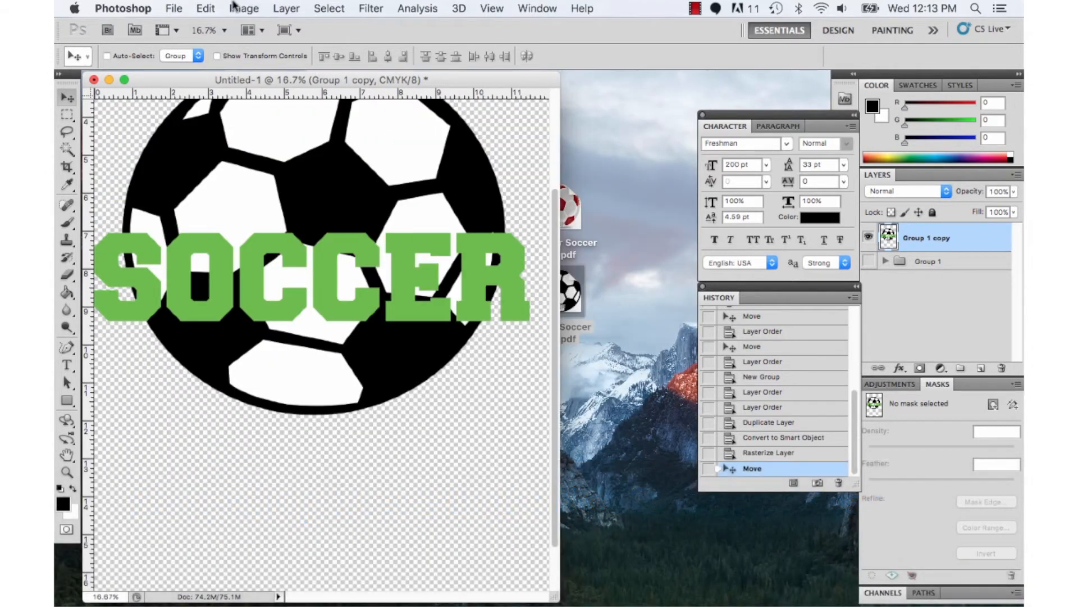
# - Scale the rasterized Group 1 copy artwork up proportionally to 170.85% and apply the transformation
pyautogui.click(204, 9)
pyautogui.moveTo(253, 343)
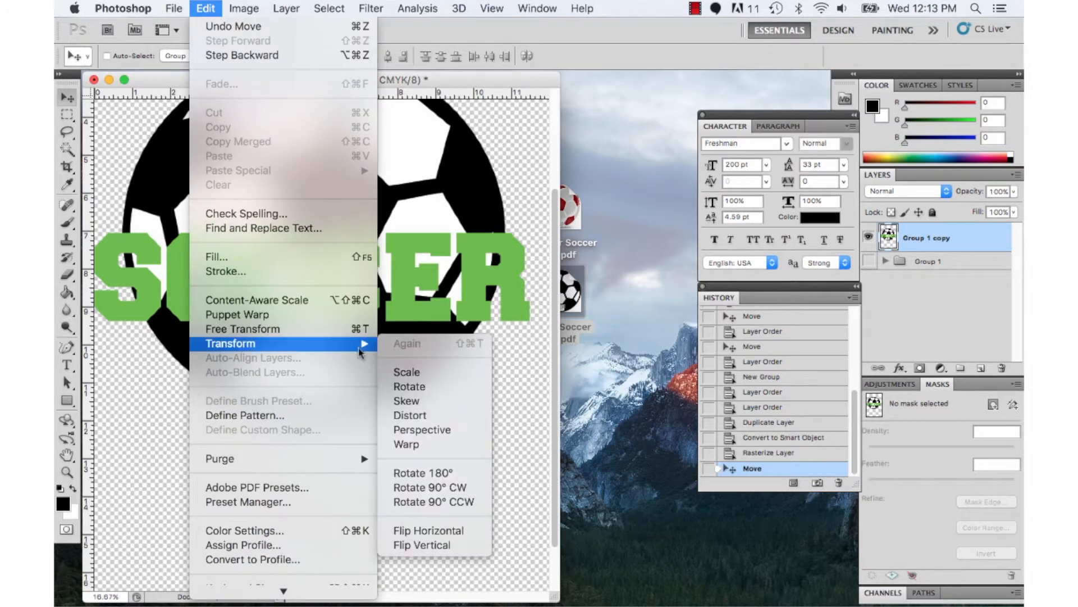
pyautogui.click(427, 369)
pyautogui.moveTo(532, 416); pyautogui.dragTo(839, 605)
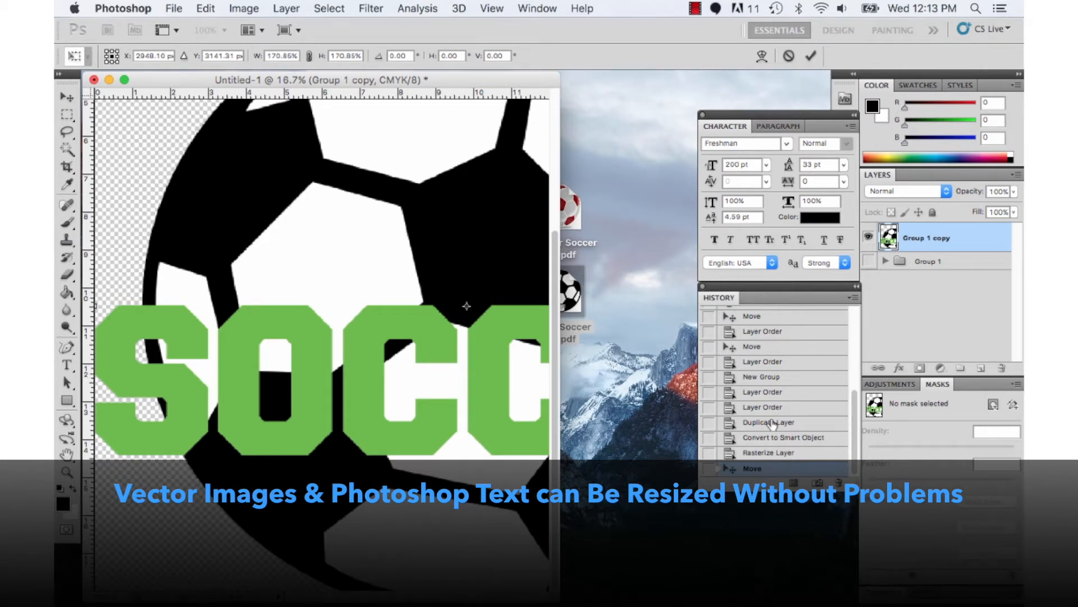
pyautogui.scroll(4, 773, 424)
pyautogui.scroll(-5, 773, 425)
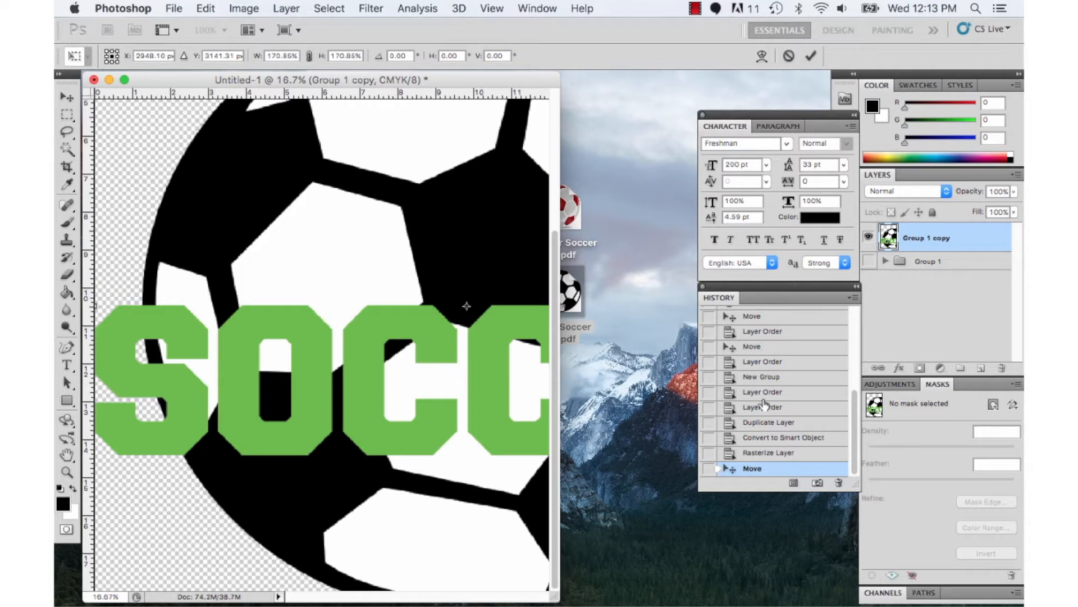
pyautogui.press('super+minus')
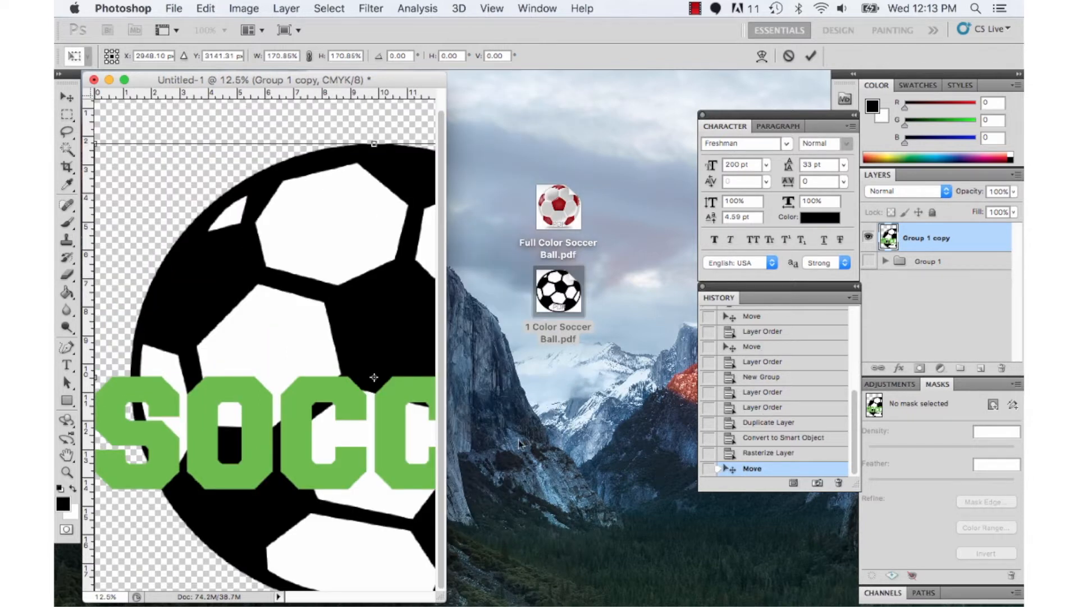
pyautogui.press('Return')
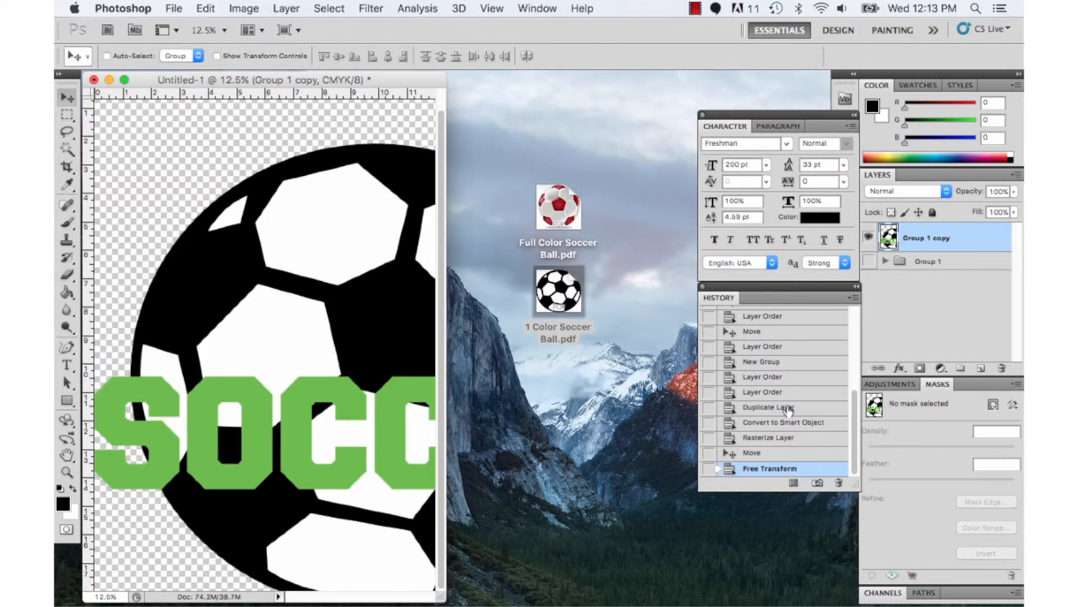
# - Step back through the document's history from the Duplicate Layer state to the Deselect state before the text was added
pyautogui.click(789, 408)
pyautogui.click(783, 392)
pyautogui.click(781, 377)
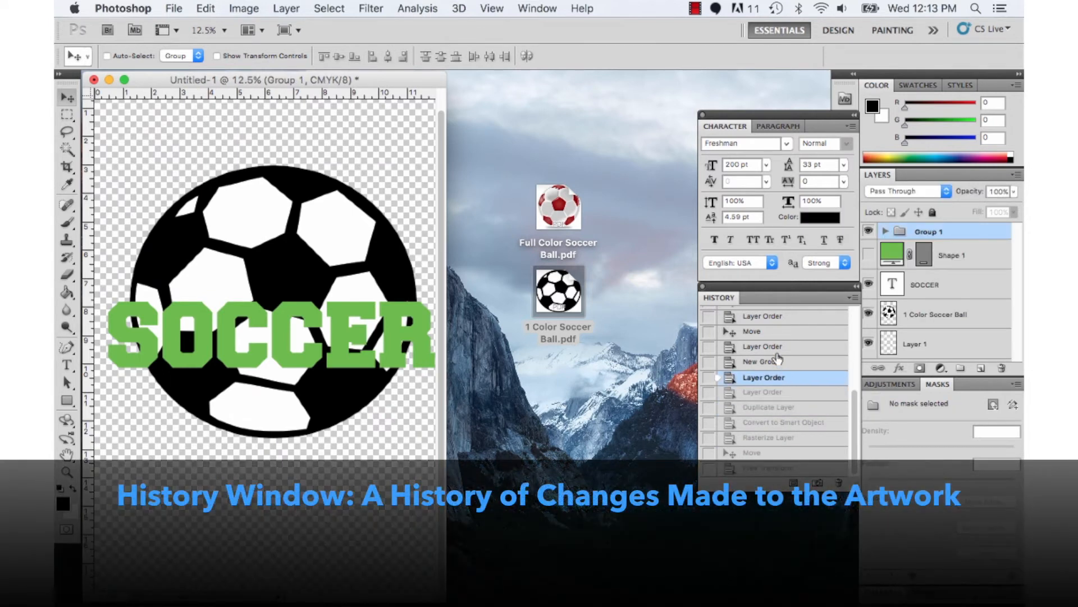
pyautogui.click(778, 361)
pyautogui.scroll(3, 775, 345)
pyautogui.click(772, 346)
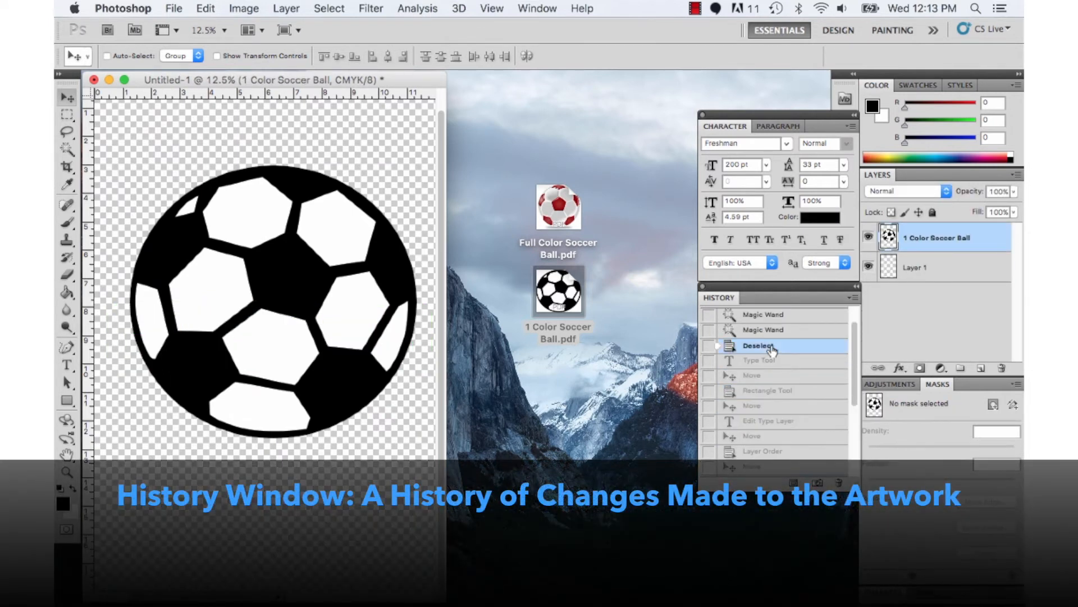
# - Step forward through the document's history to the last Move state, just before the Free Transform
pyautogui.click(772, 363)
pyautogui.click(772, 376)
pyautogui.click(773, 406)
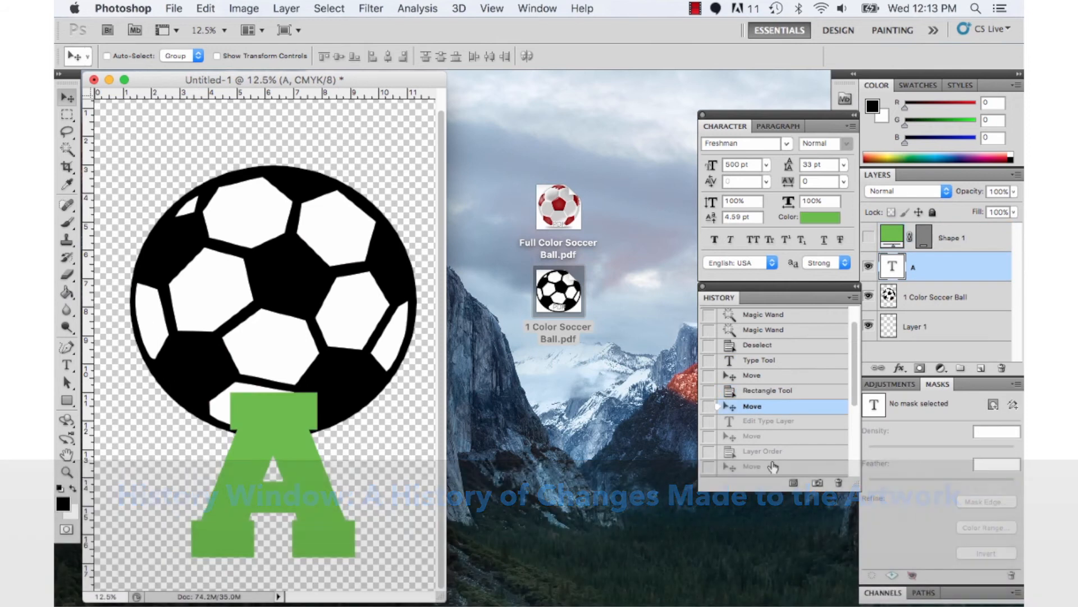
pyautogui.click(774, 466)
pyautogui.scroll(-3, 774, 466)
pyautogui.click(774, 453)
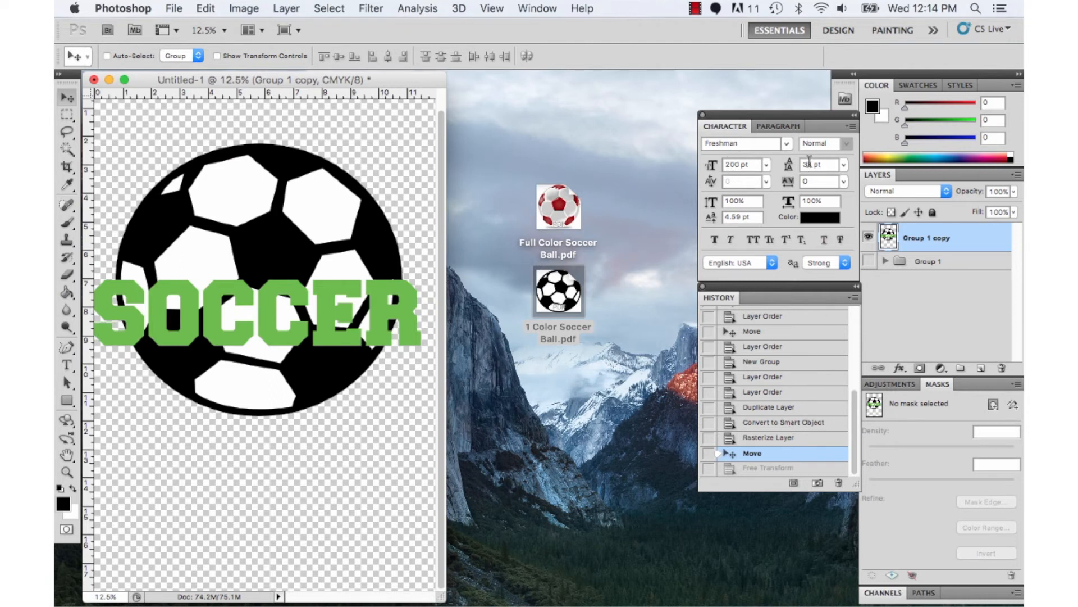
# - Try to edit the rasterized SOCCER lettering with the Type tool by placing the text cursor on its first letter
pyautogui.click(71, 364)
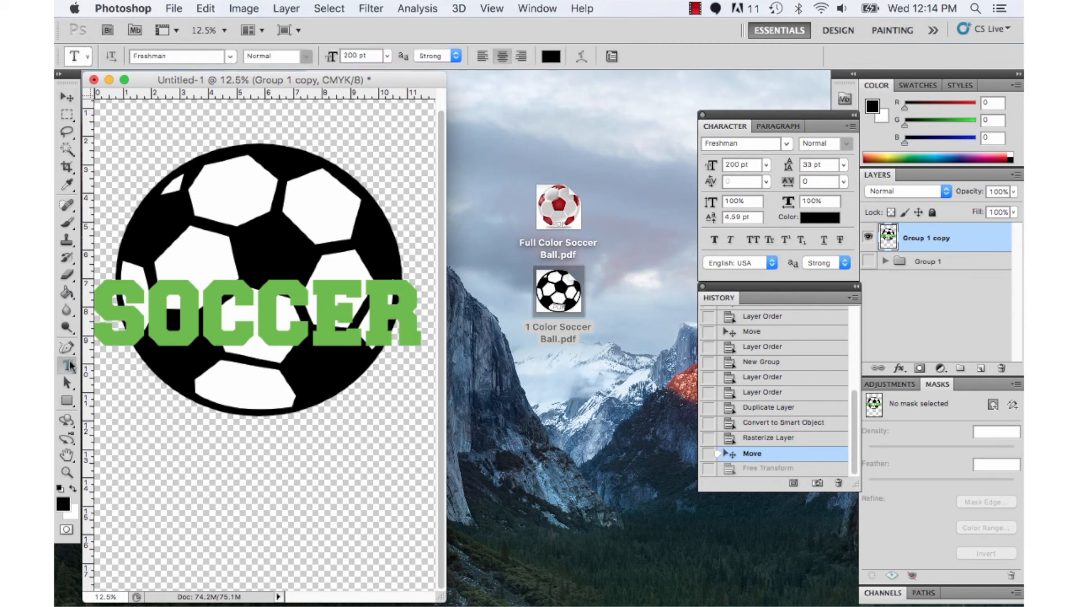
pyautogui.click(107, 308)
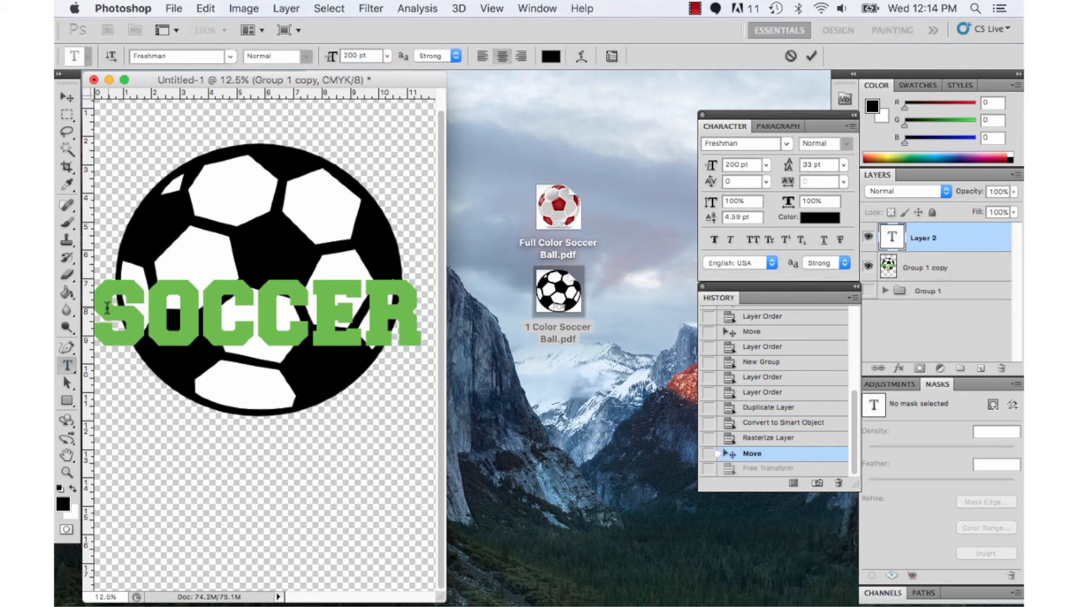